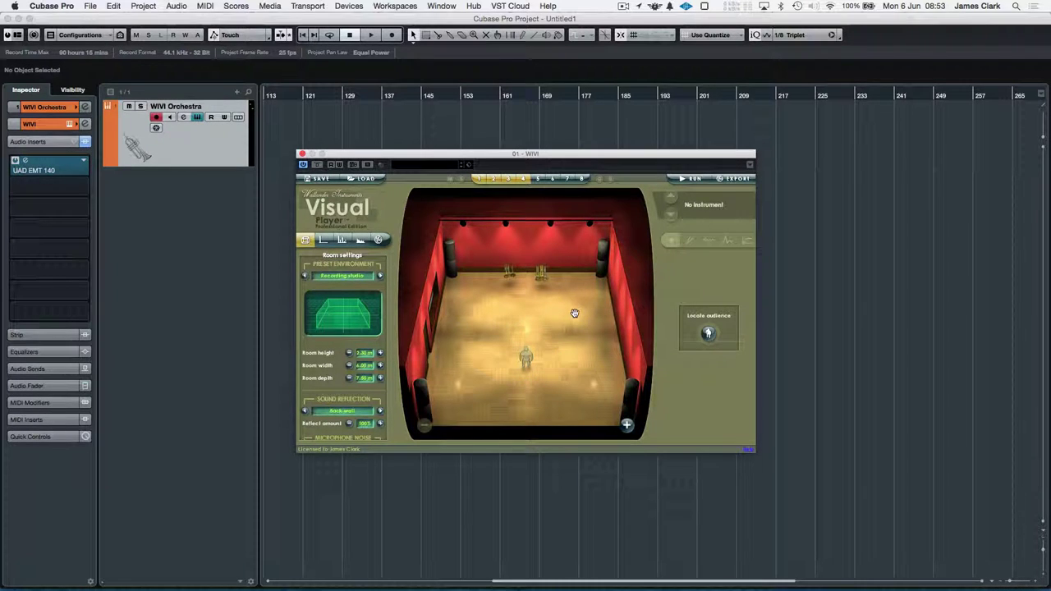
- Select all six brass instruments on the stage and bring Pitch Bend Depth (-12/+12) into view
drag(571, 308, 497, 264)
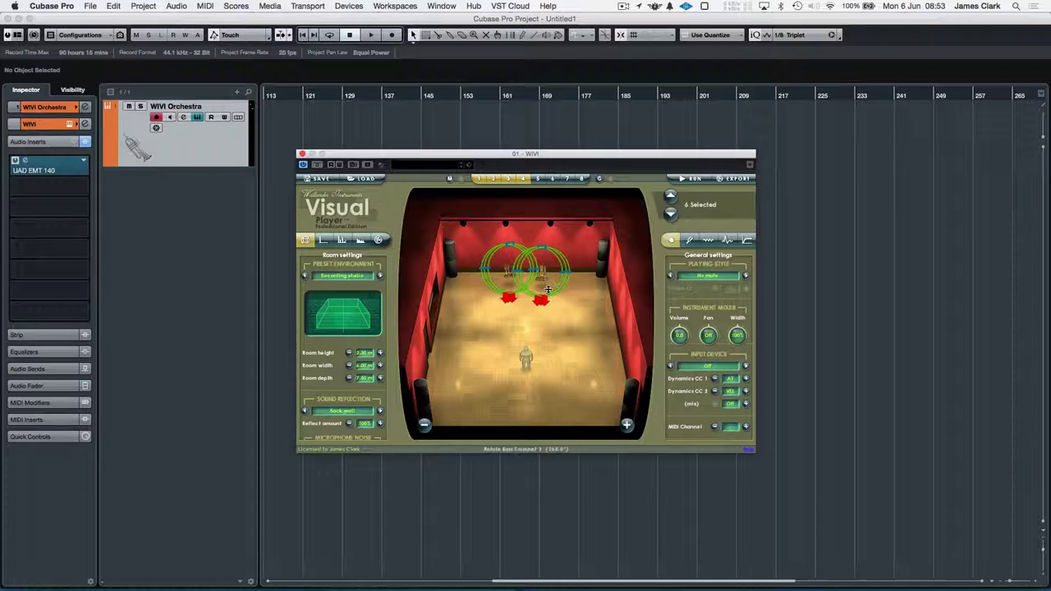
click(553, 314)
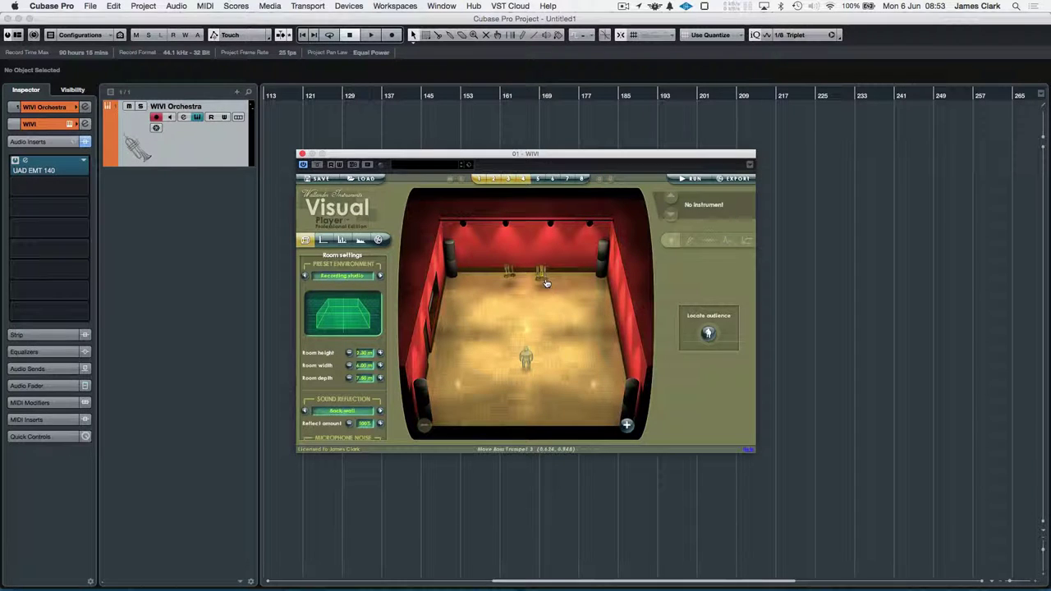
click(540, 282)
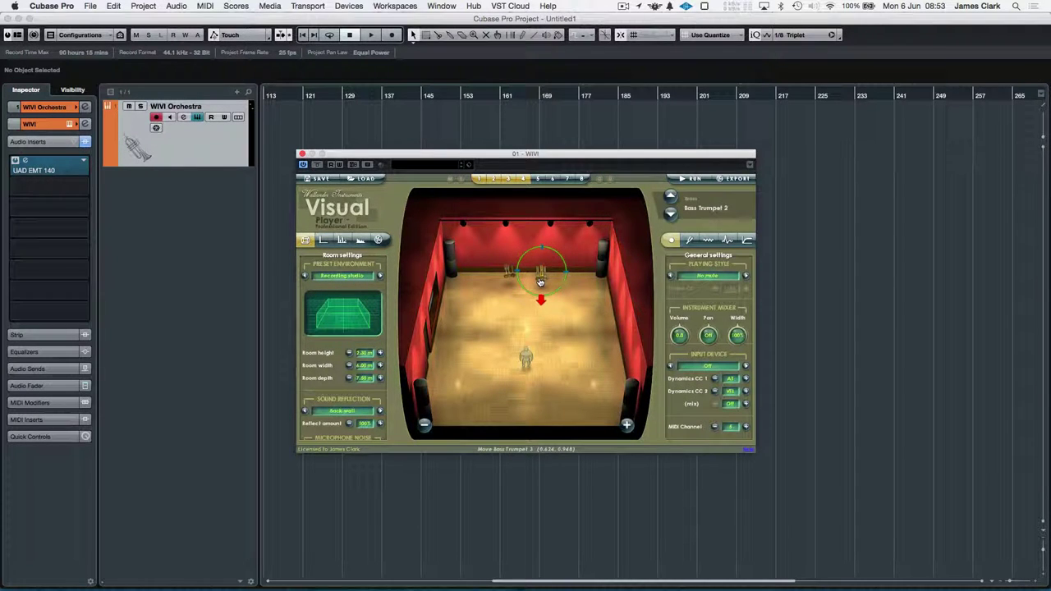
click(507, 283)
click(502, 298)
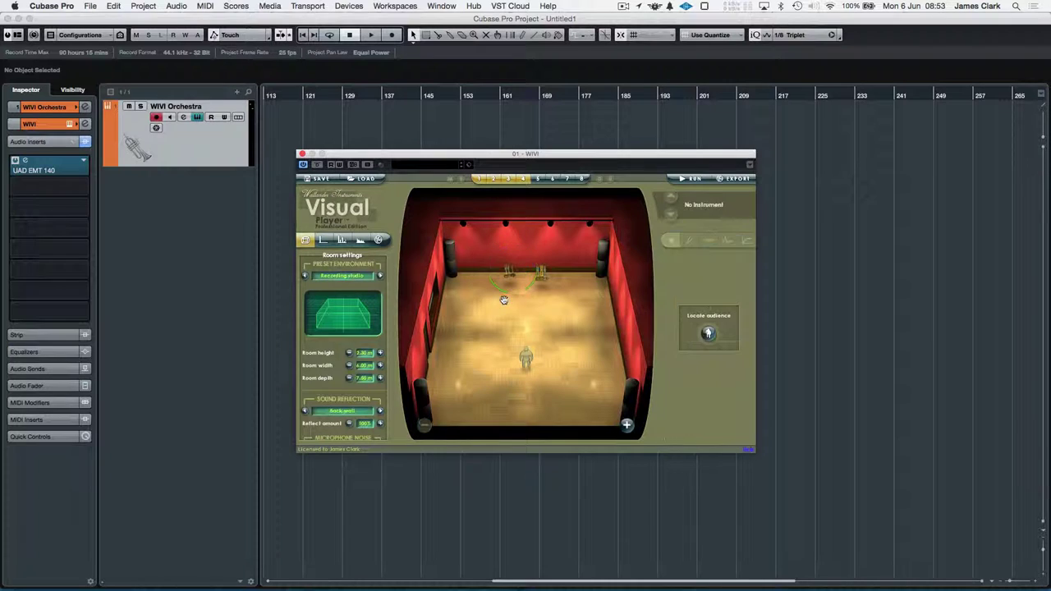
drag(579, 307, 488, 257)
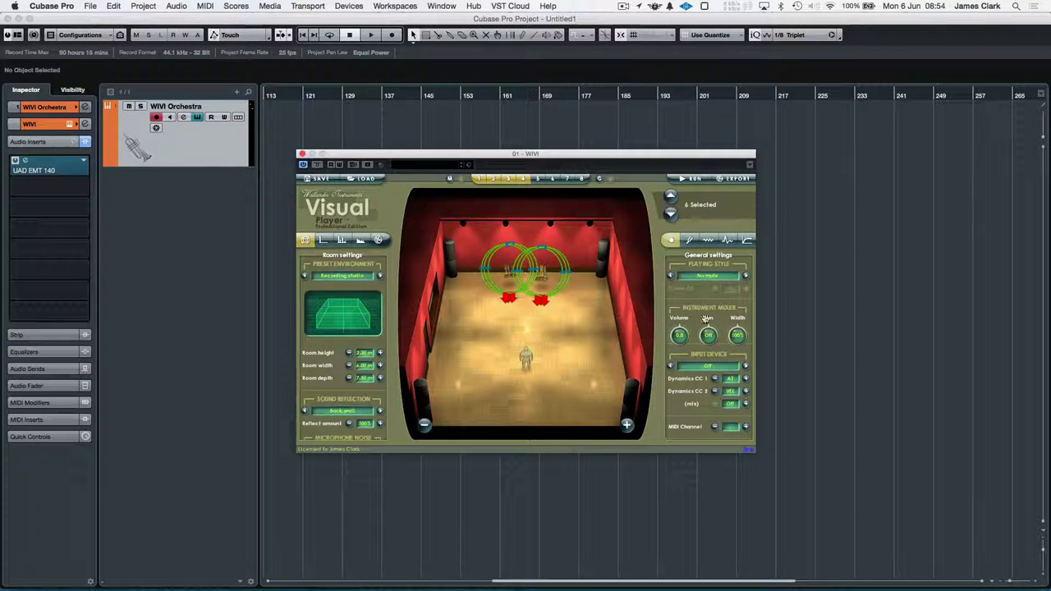
scroll(706, 411, down, 1)
scroll(706, 410, down, 5)
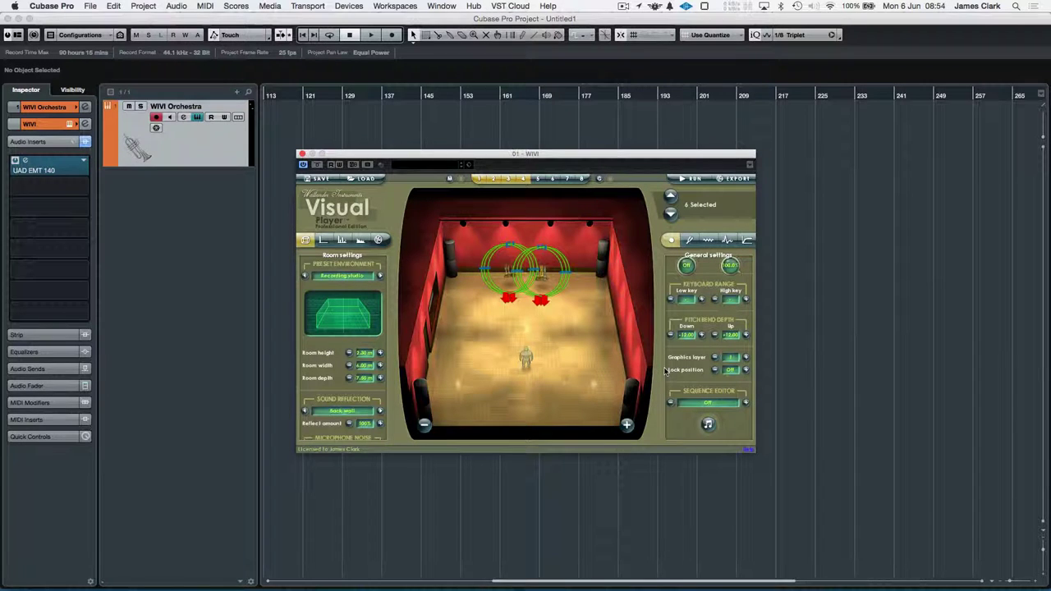
click(383, 576)
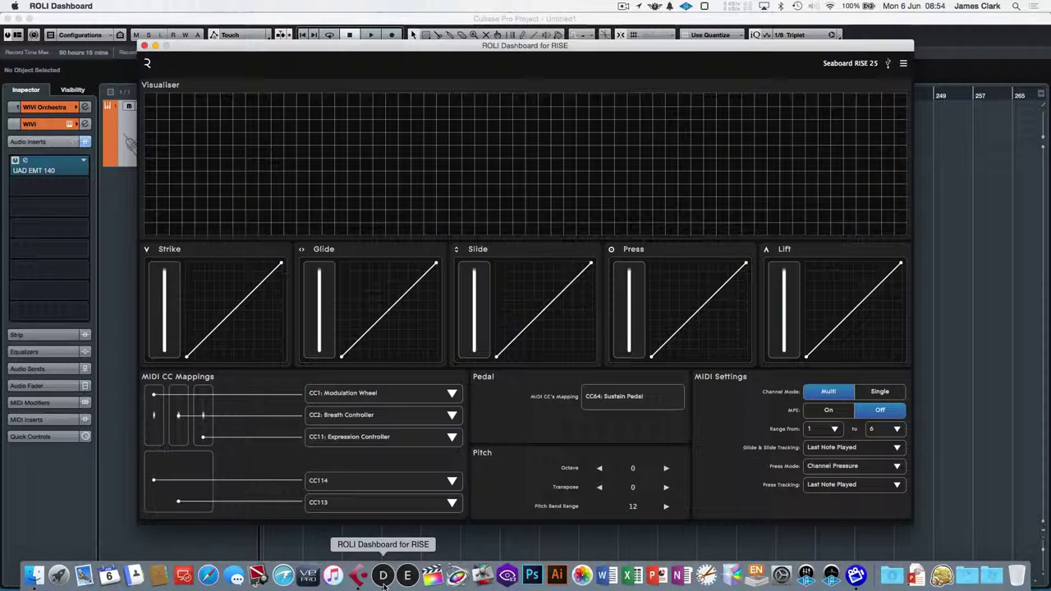
click(924, 440)
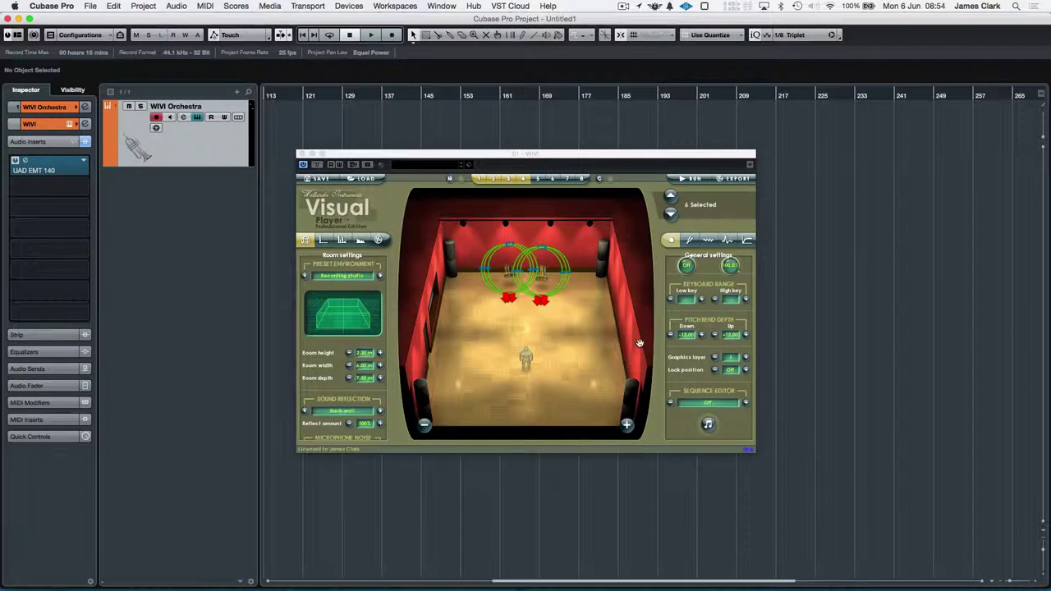
scroll(696, 380, down, 3)
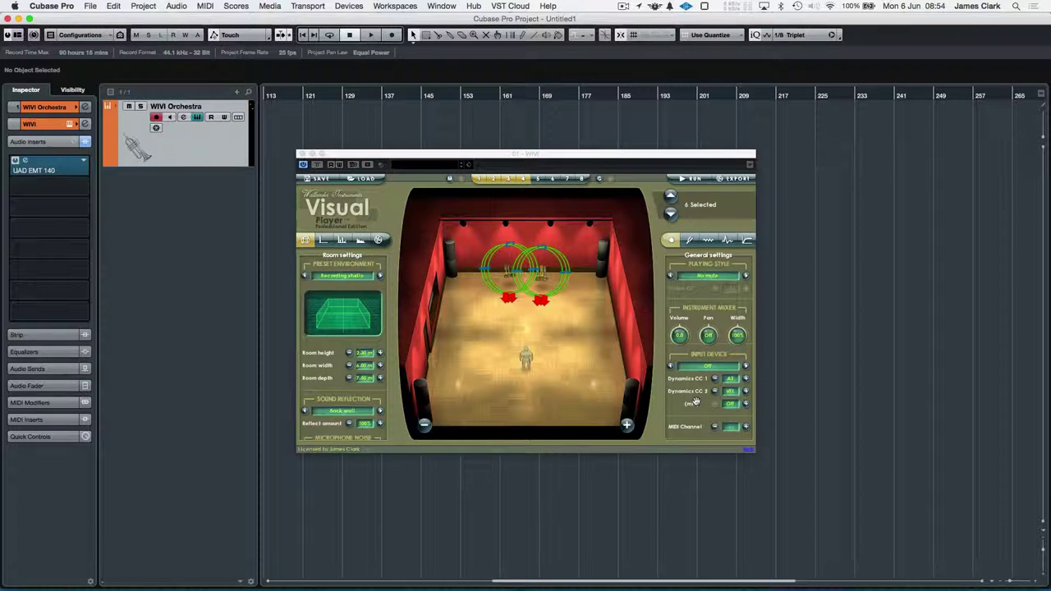
scroll(695, 401, down, 4)
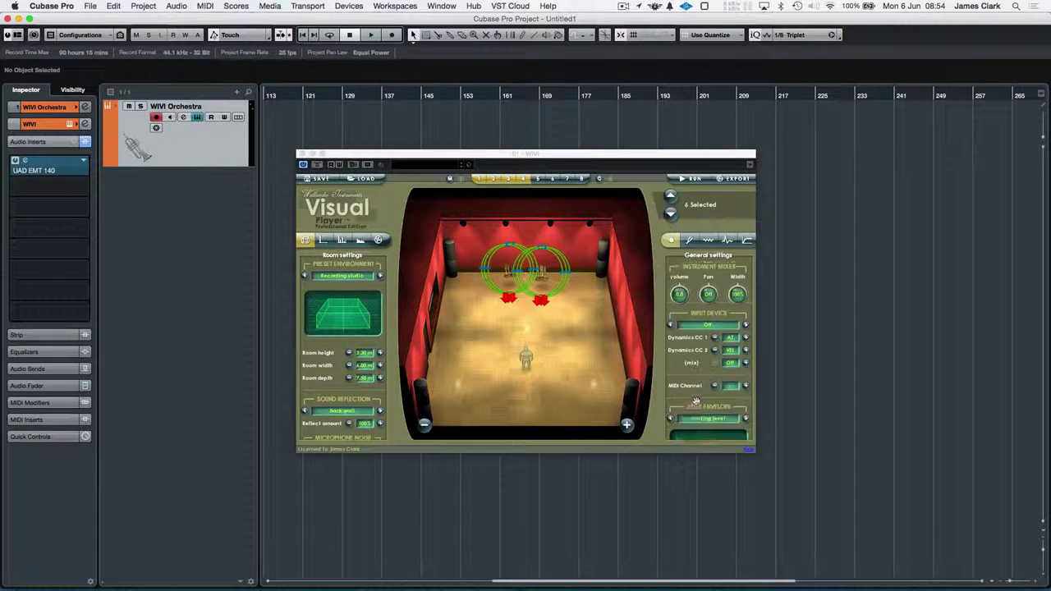
scroll(695, 401, down, 5)
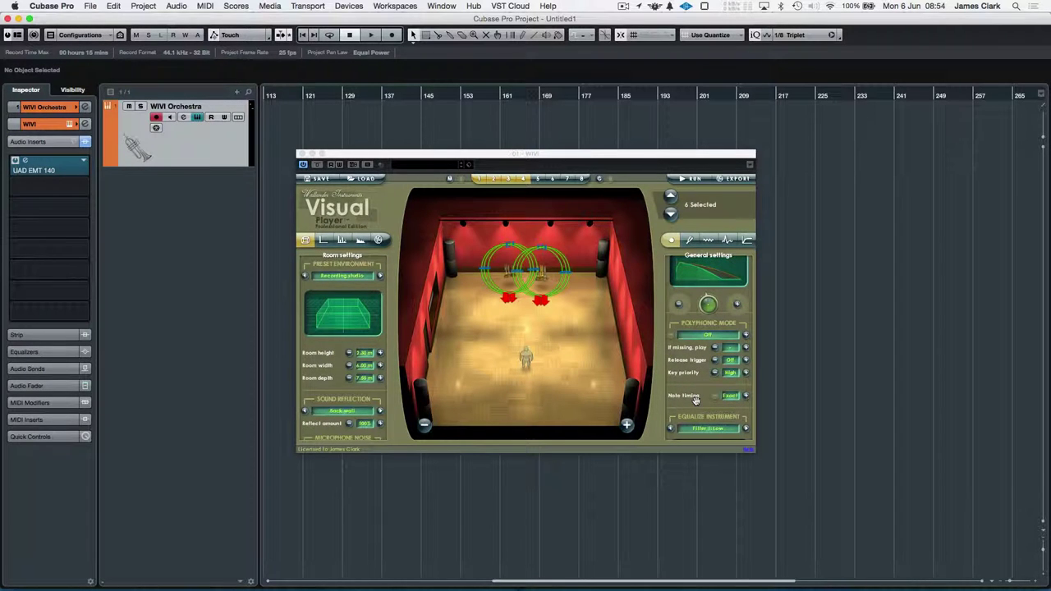
scroll(696, 402, up, 9)
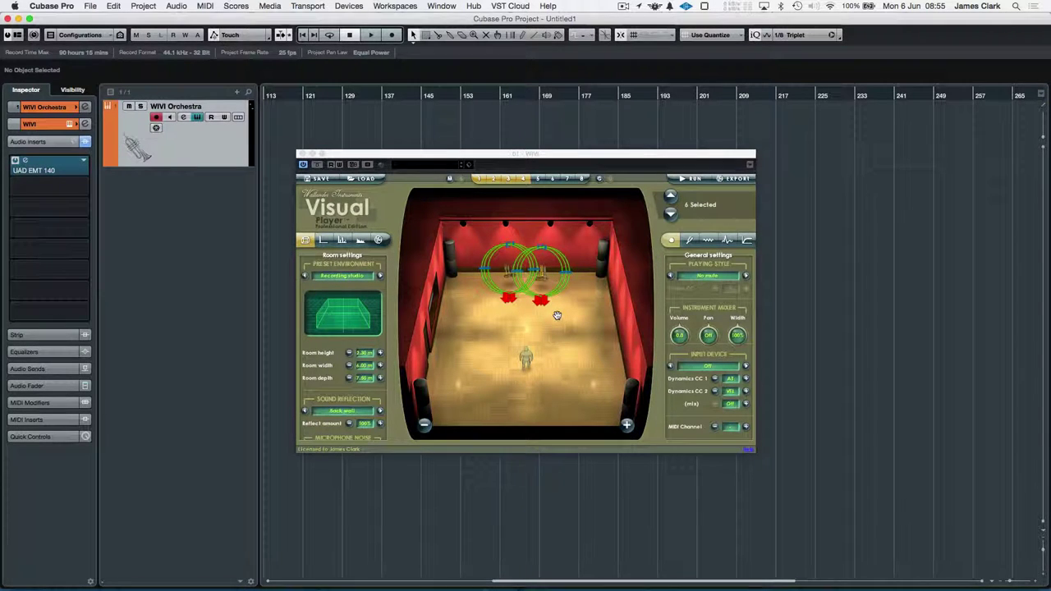
- Move one trumpet group further right and the D-Trumpet 3 group to the left
mouse_move(544, 286)
mouse_down()
mouse_move(540, 327)
mouse_move(542, 284)
mouse_move(567, 289)
mouse_move(538, 293)
mouse_up()
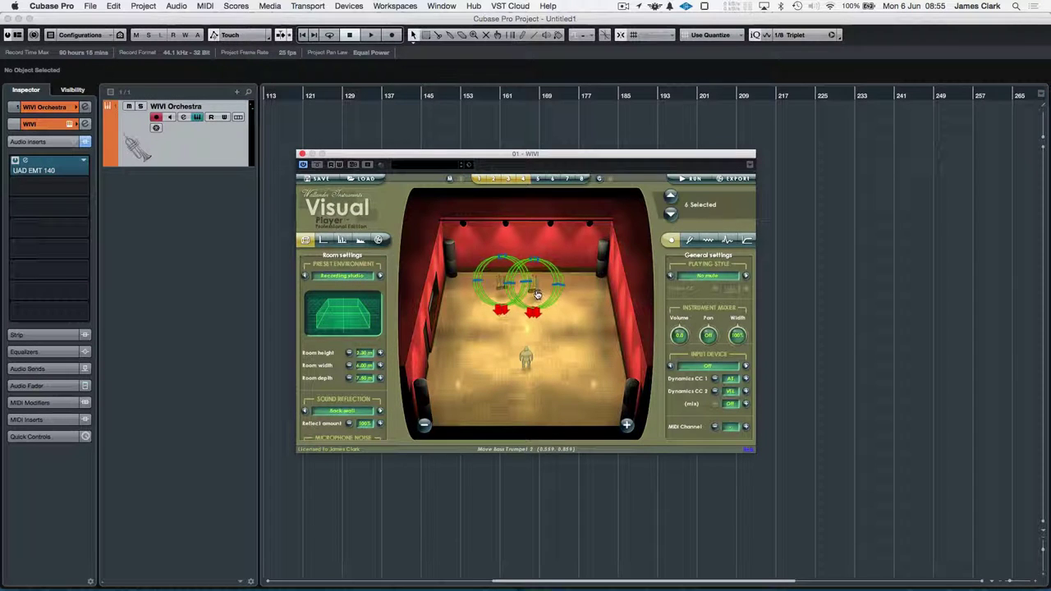
click(576, 322)
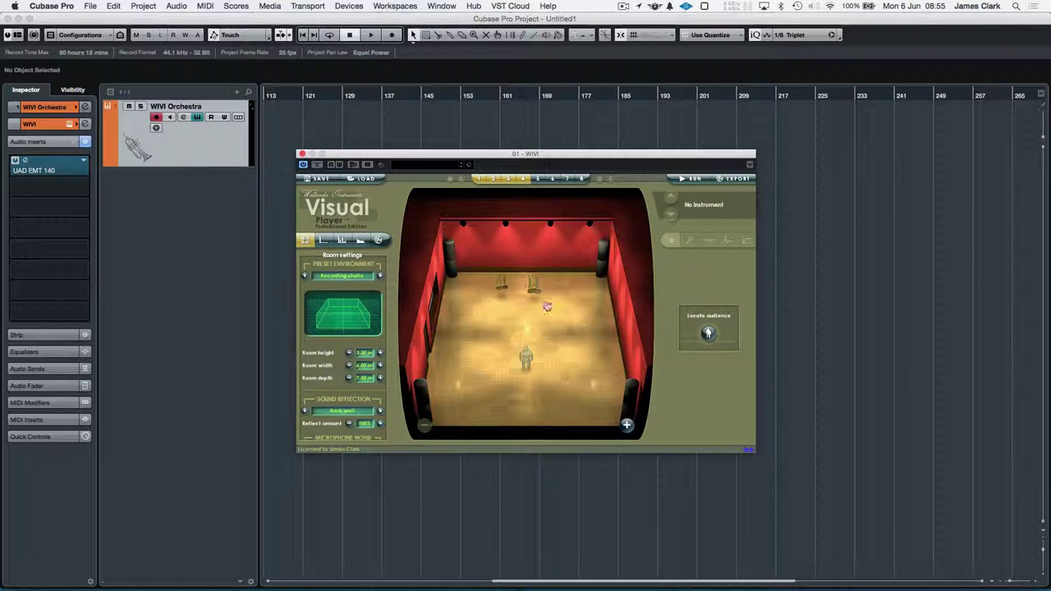
drag(532, 284, 565, 286)
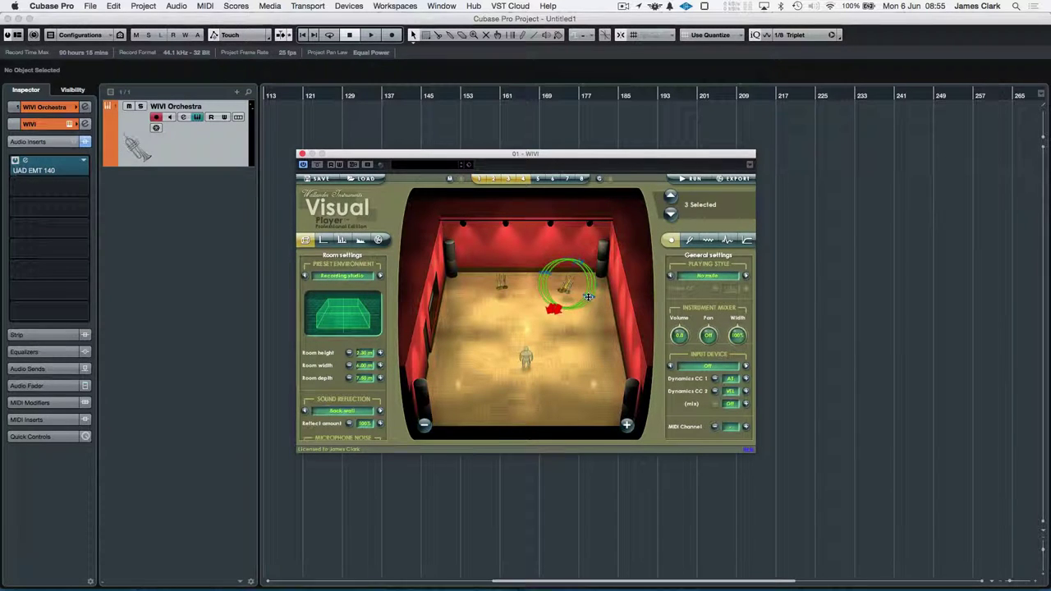
mouse_move(499, 282)
mouse_down()
mouse_move(486, 306)
mouse_move(493, 292)
mouse_up()
click(529, 312)
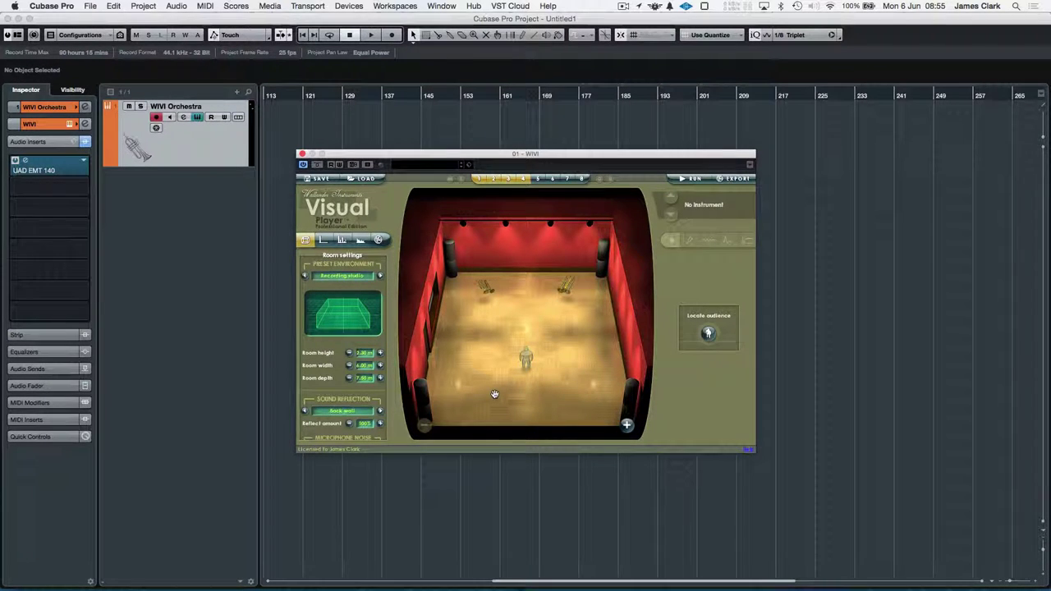
click(25, 161)
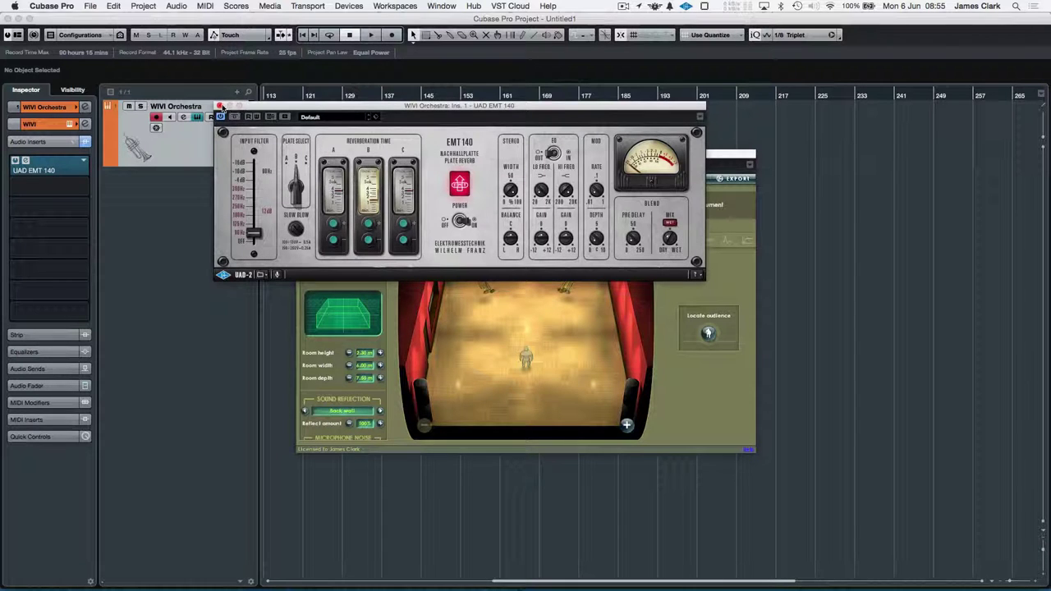
click(220, 106)
drag(402, 155, 406, 146)
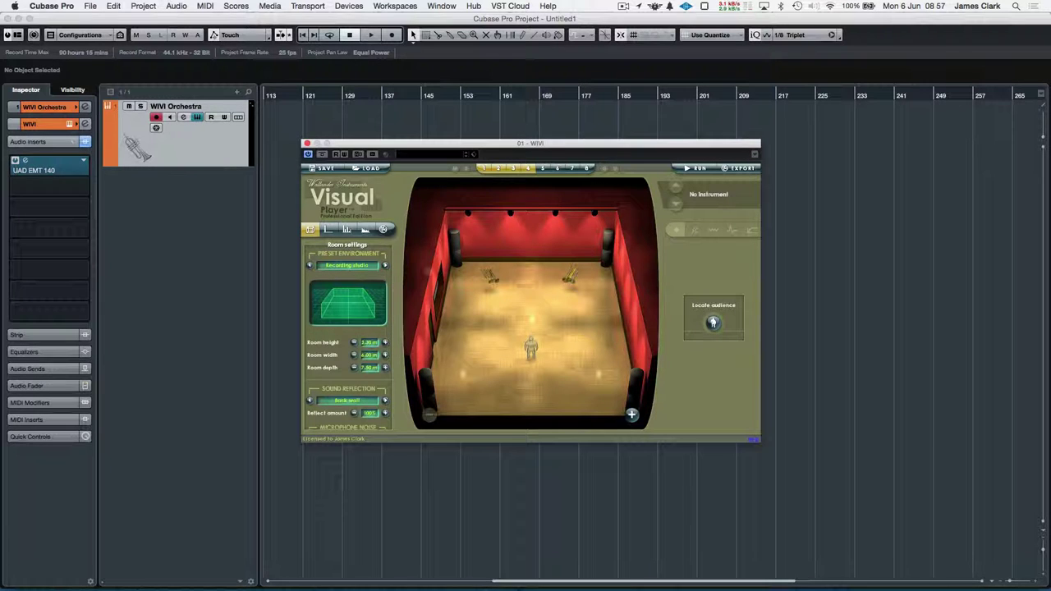
- Delete every stage instrument and add a D-Trumpet section on base channel 1
drag(480, 326, 587, 261)
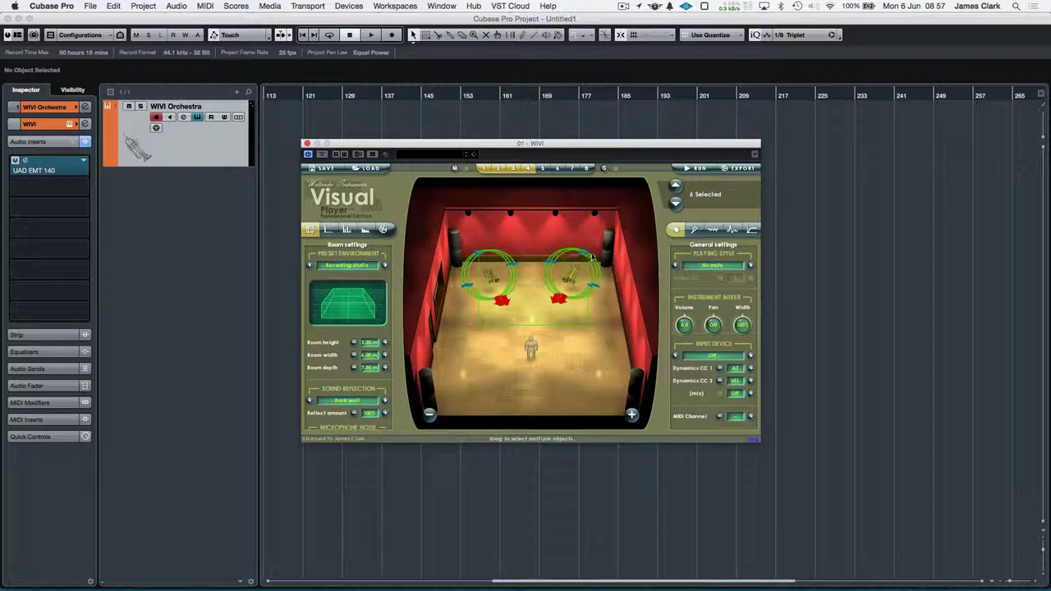
key(Delete)
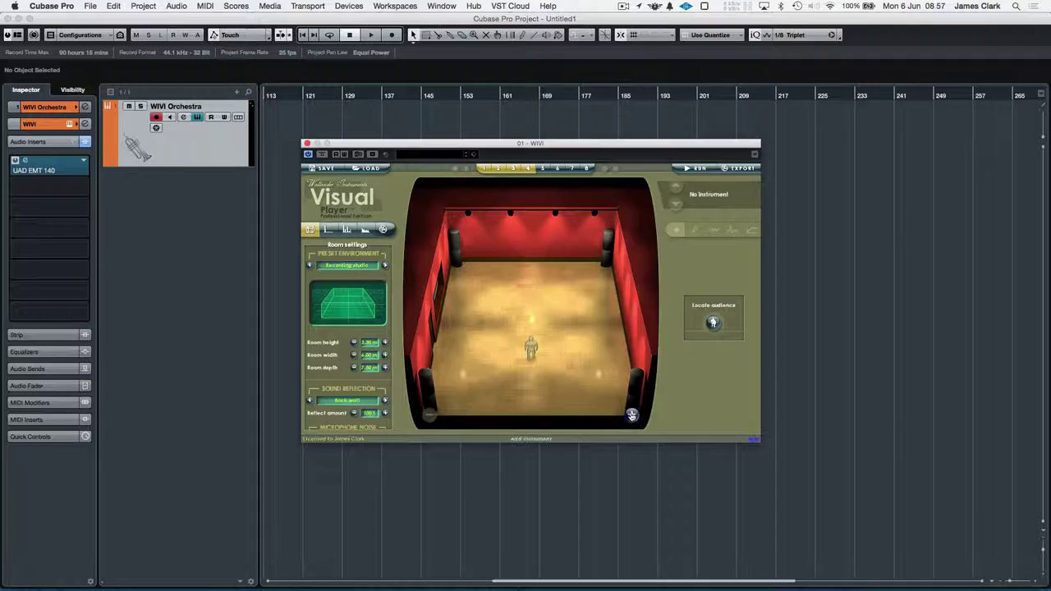
click(631, 414)
click(440, 244)
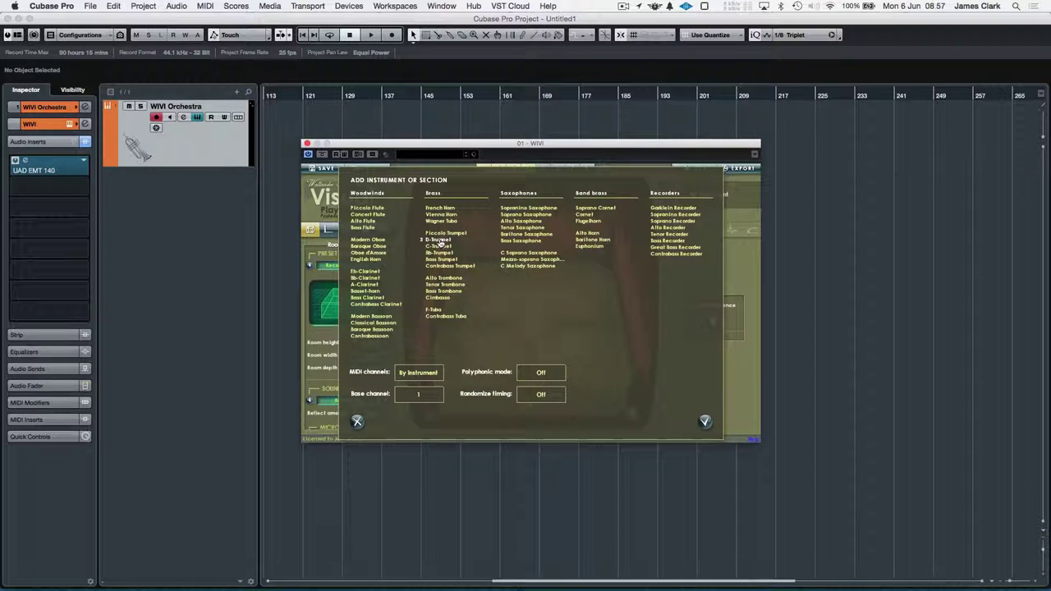
click(418, 395)
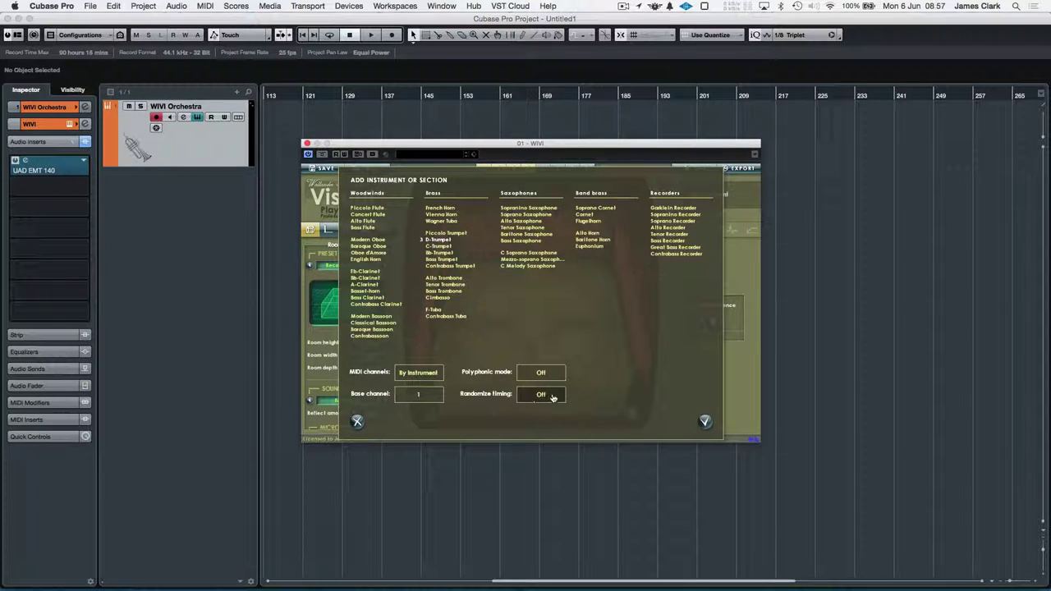
click(704, 422)
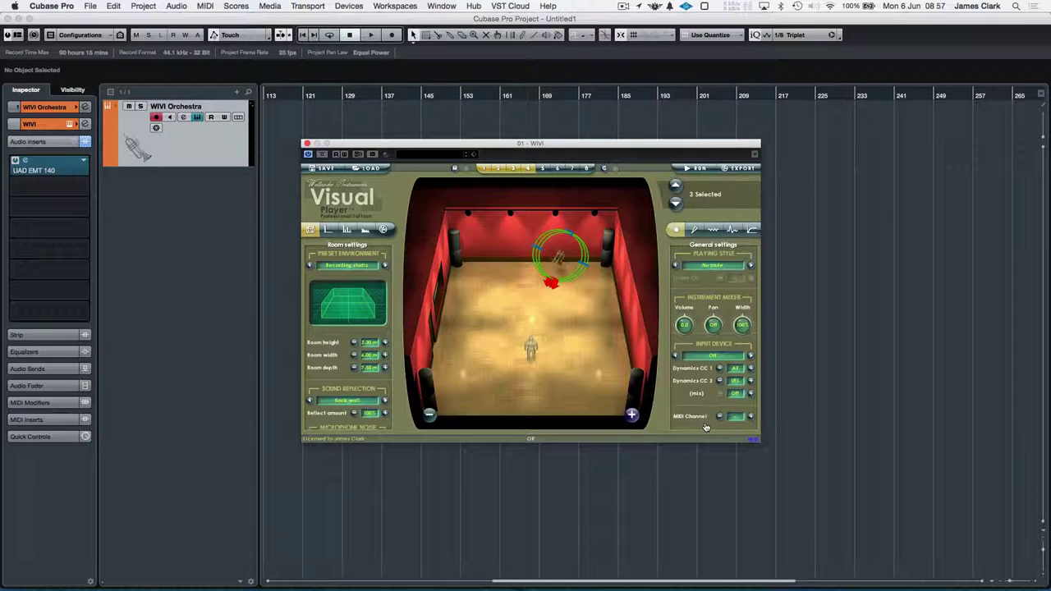
- Add a second D-Trumpet section on base channel 4 and move it back left
click(631, 418)
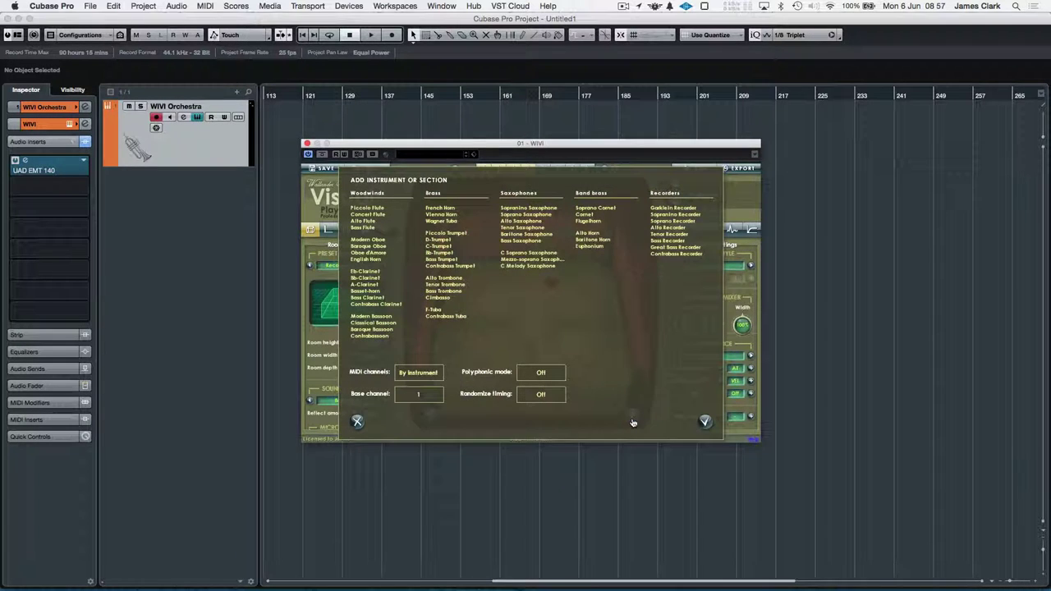
click(436, 239)
click(435, 239)
click(422, 399)
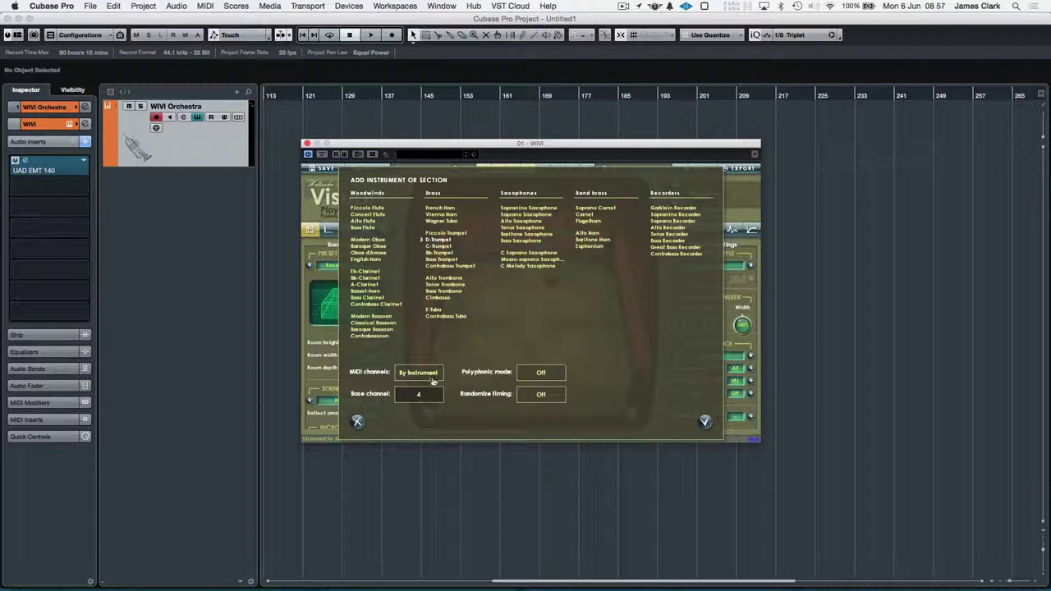
click(703, 424)
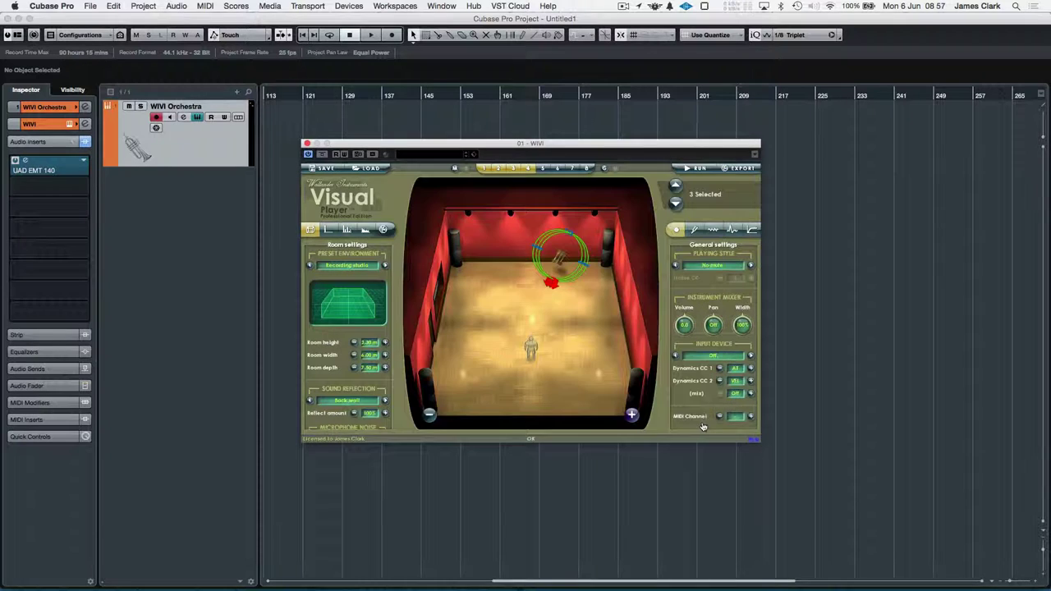
mouse_move(507, 272)
mouse_down()
mouse_move(516, 247)
mouse_move(558, 256)
mouse_move(546, 271)
mouse_move(511, 249)
mouse_move(494, 261)
mouse_move(521, 269)
mouse_up()
- Turn the D-Trumpet 1 section to a new facing direction near the back centre
click(510, 283)
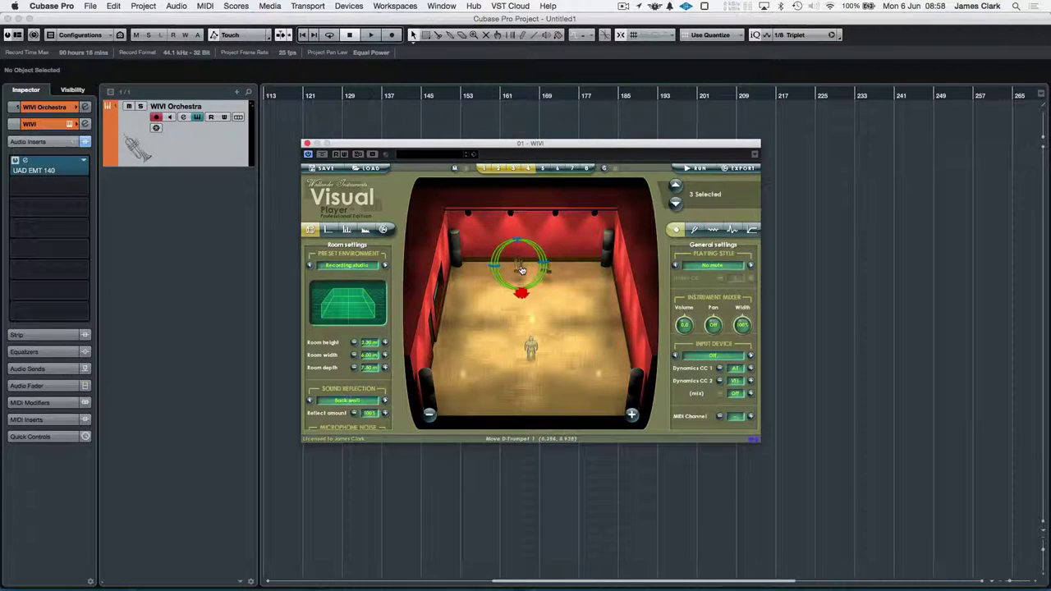
click(577, 281)
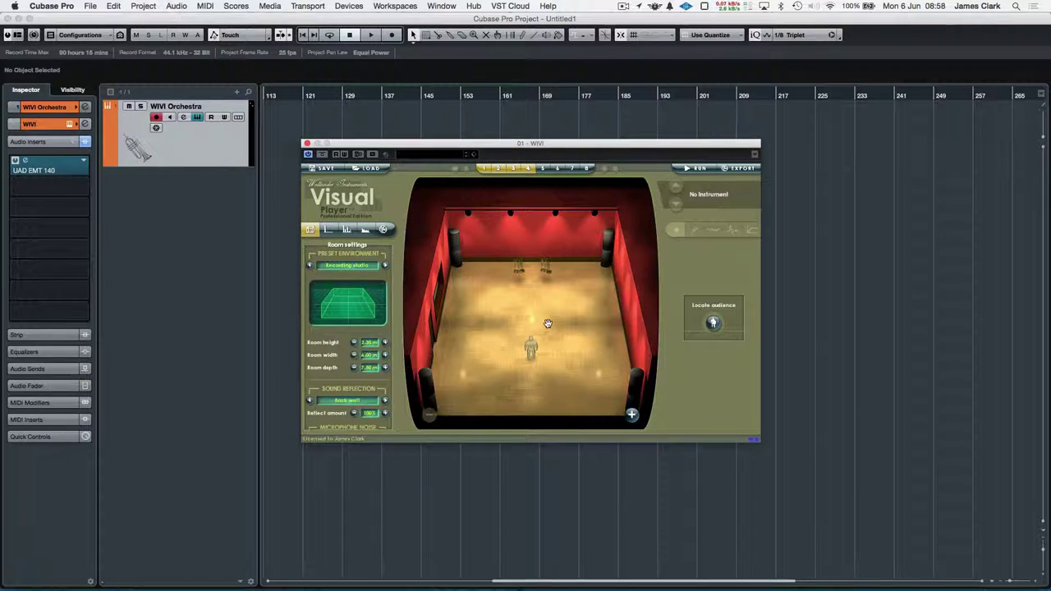
- Set Pitch Bend Depth to -12 down and +12 up for all six trumpets
drag(555, 319, 493, 253)
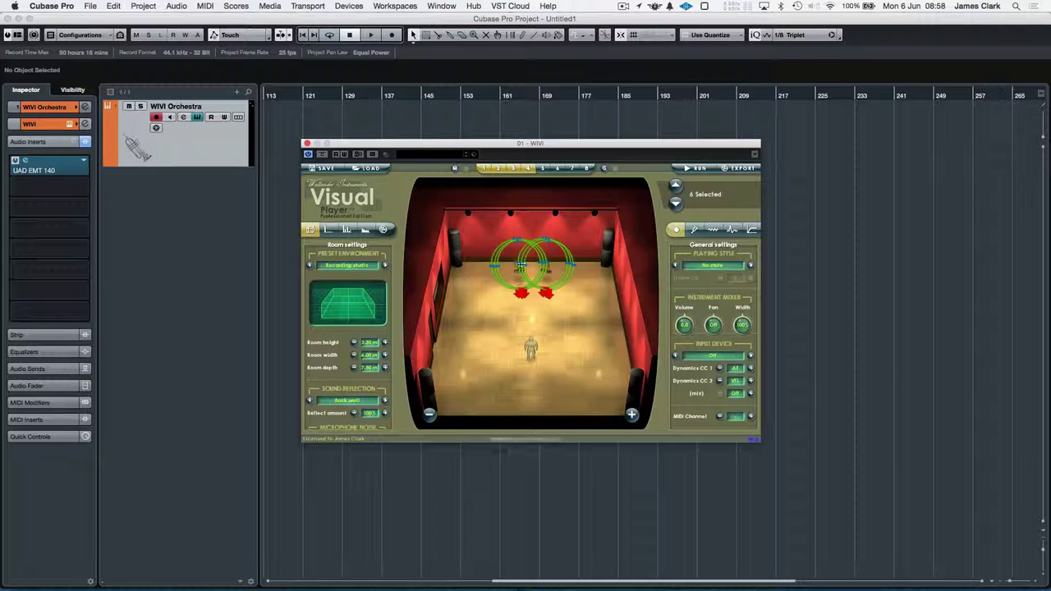
scroll(709, 392, down, 5)
scroll(709, 392, down, 8)
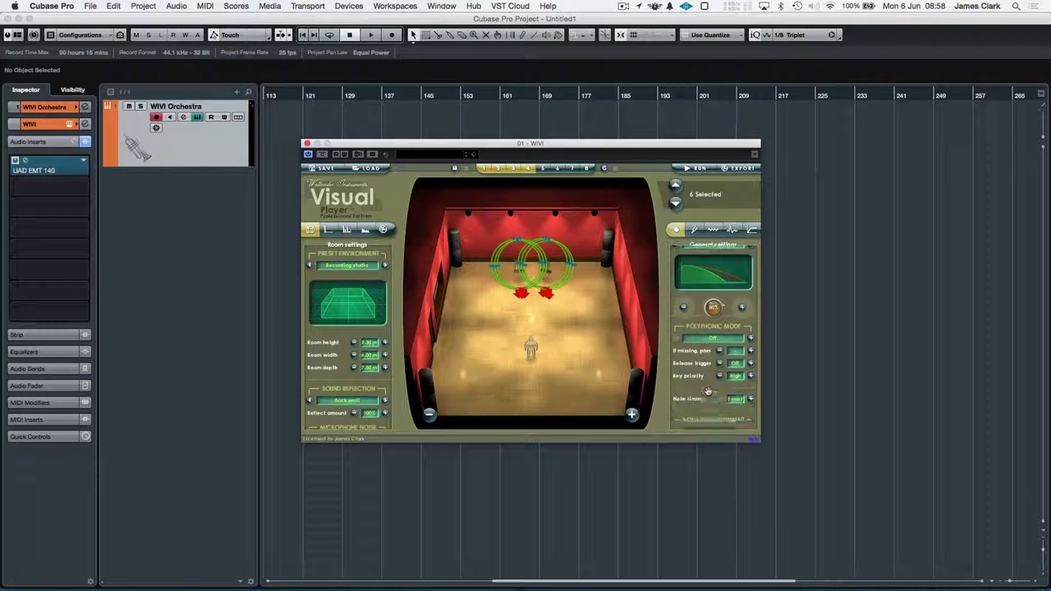
scroll(709, 392, down, 5)
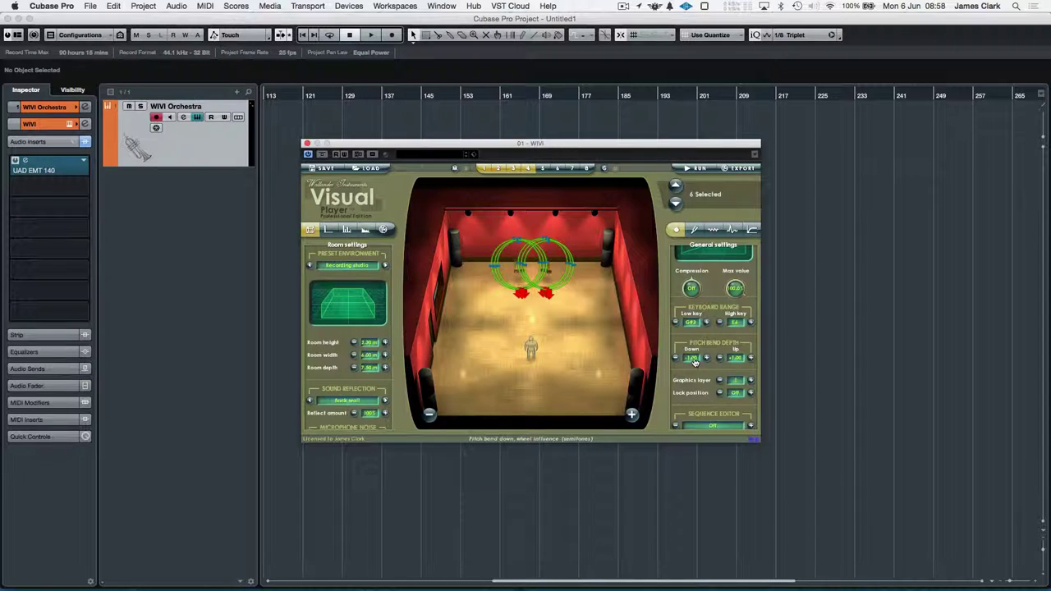
drag(694, 364, 696, 433)
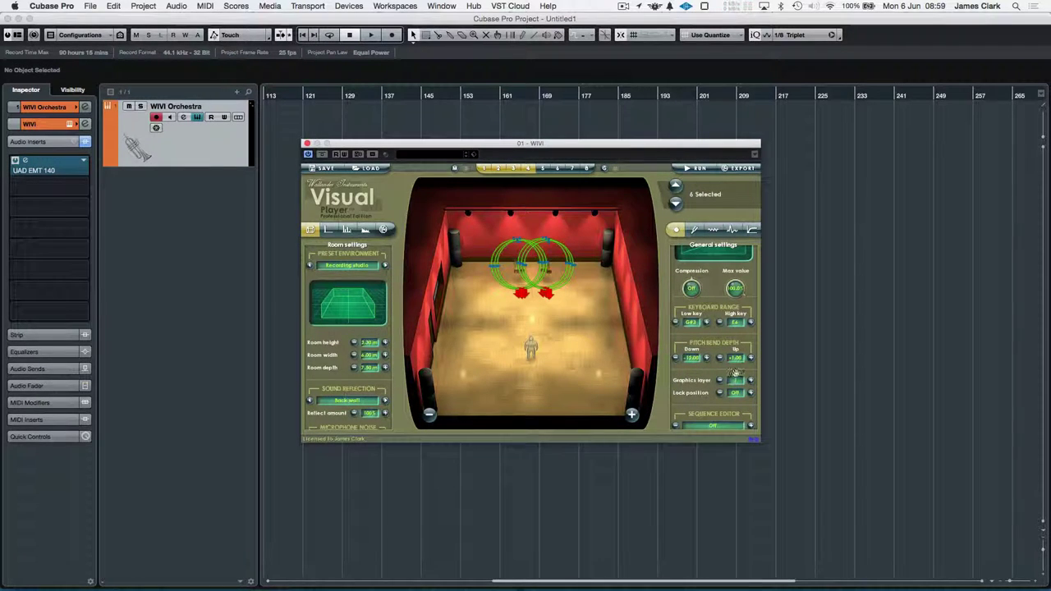
drag(736, 359, 739, 289)
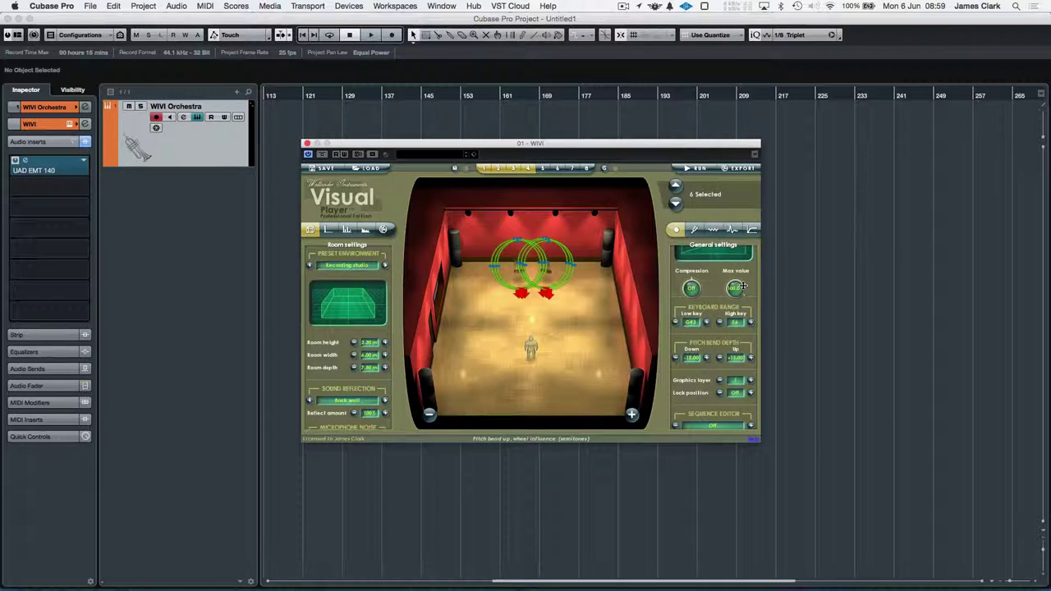
click(559, 344)
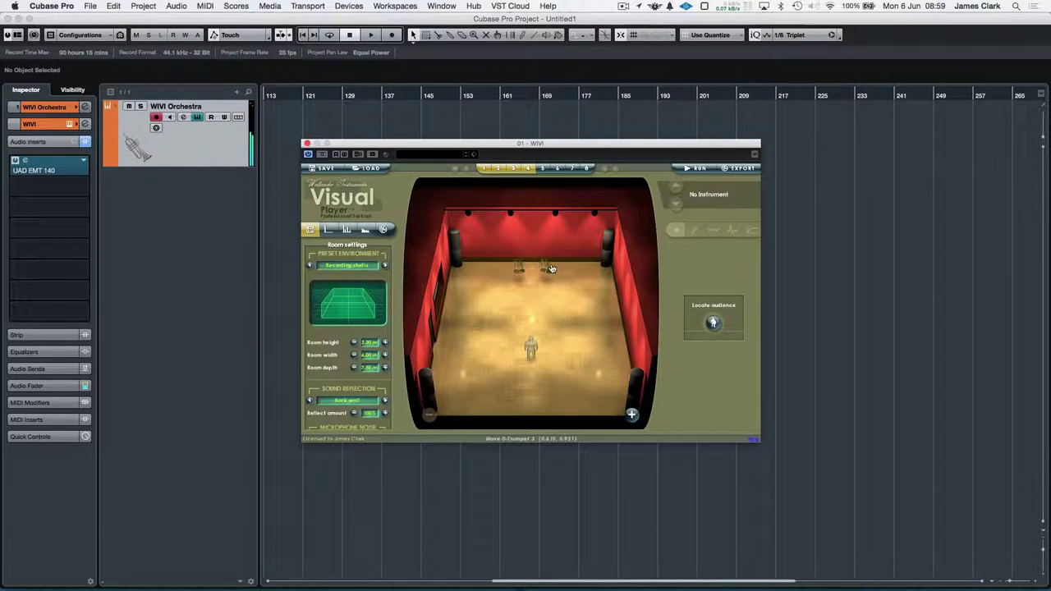
- Set the vibrato Amount CC to Off for the six selected brass instruments
drag(578, 289, 496, 261)
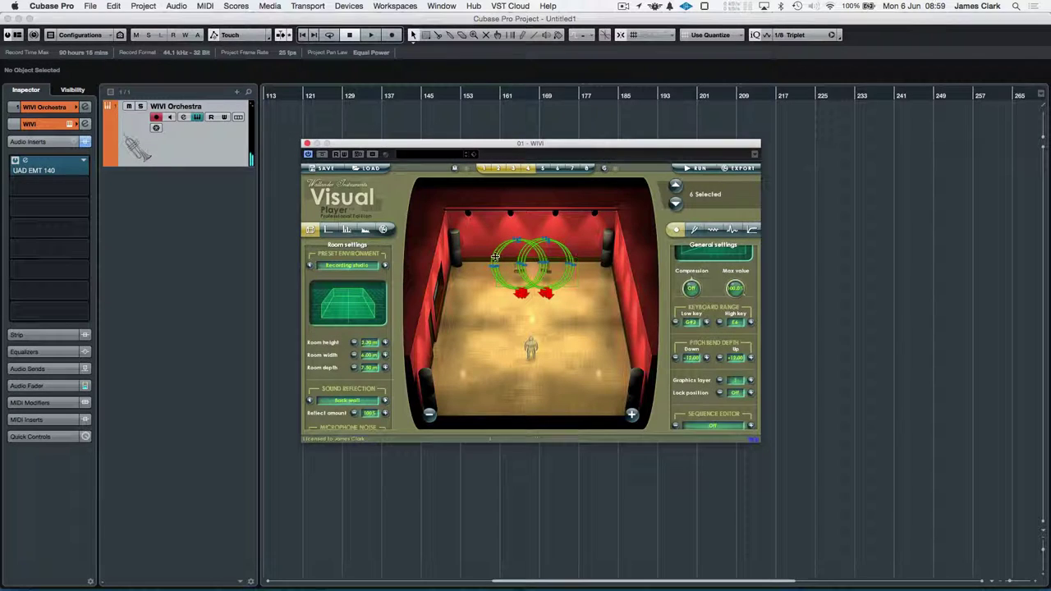
click(695, 231)
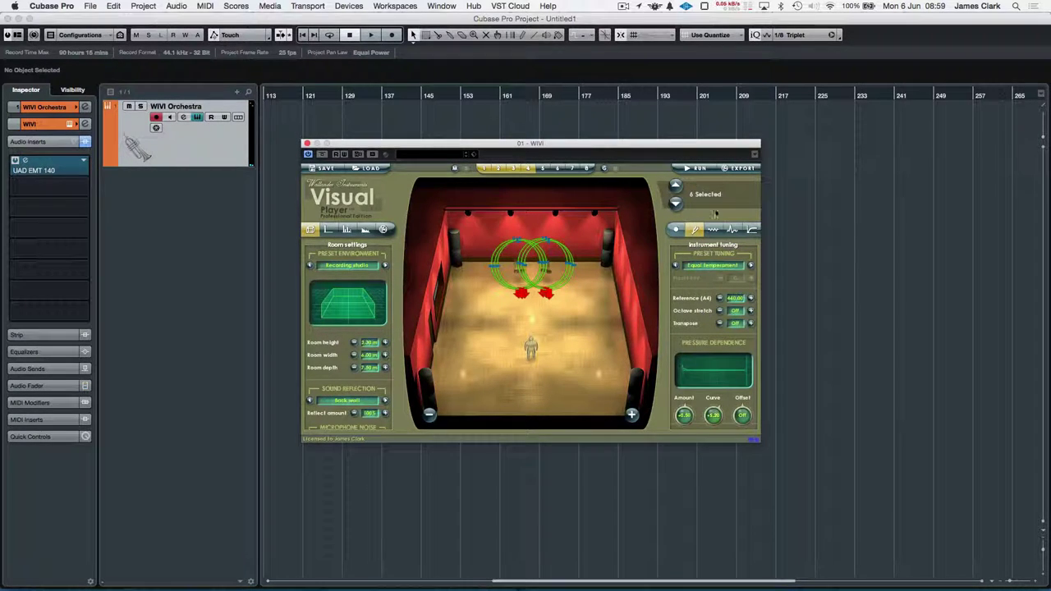
click(714, 229)
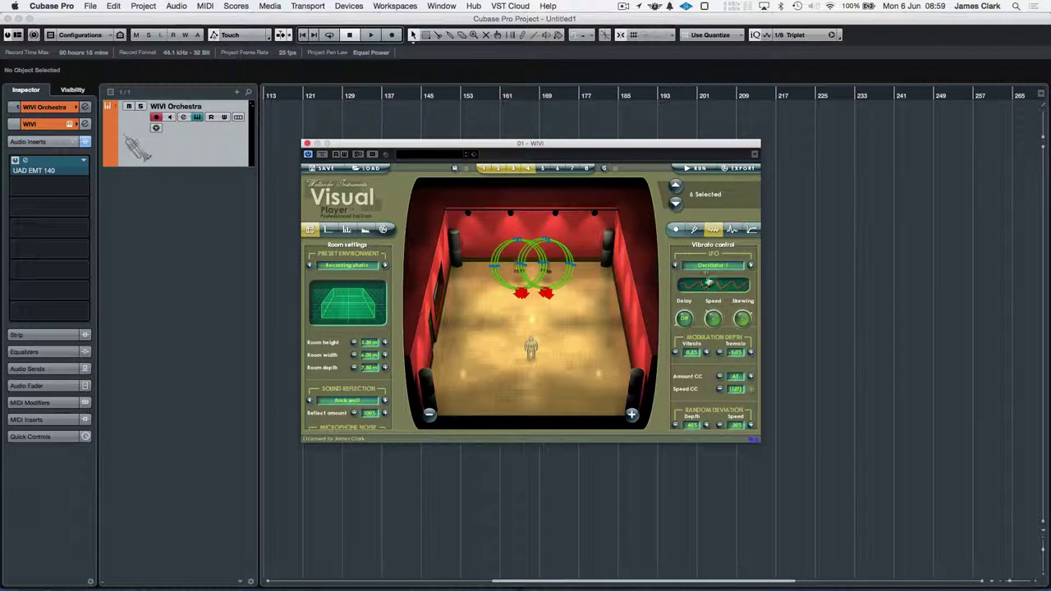
click(720, 377)
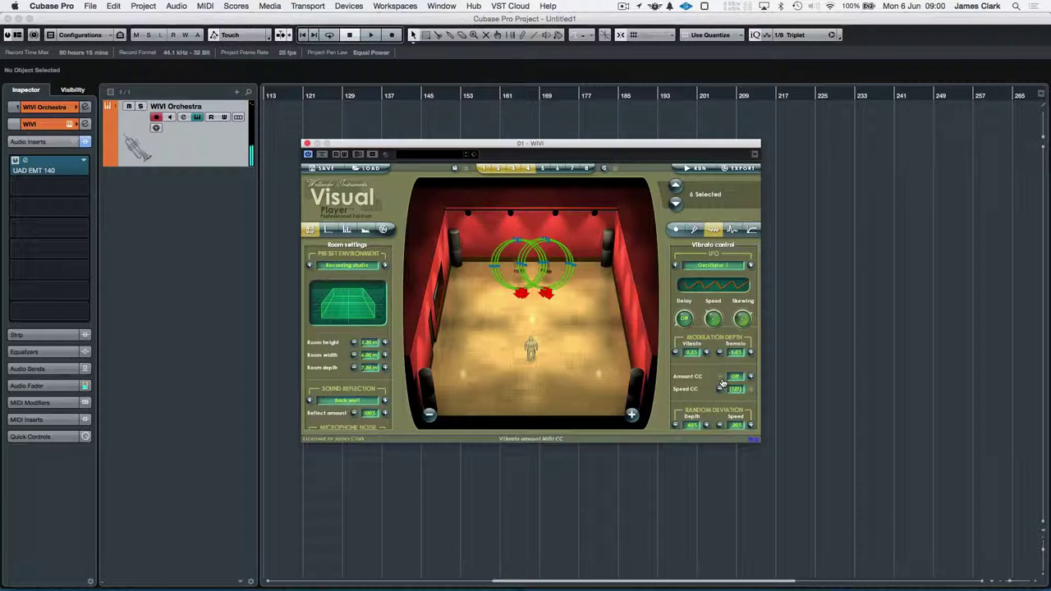
- Add a section of three Alto Saxophones to the stage
click(631, 415)
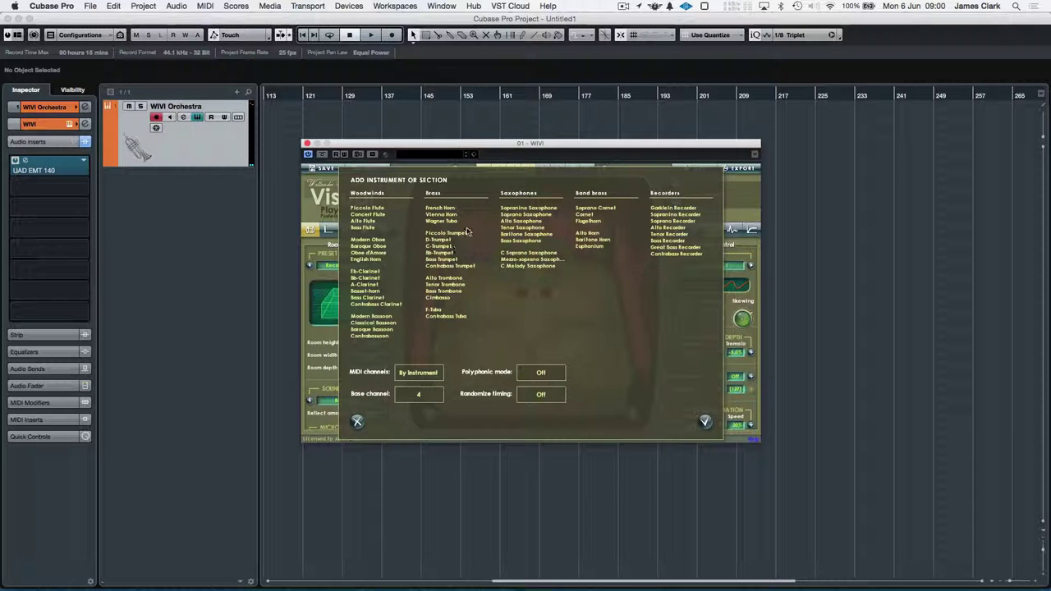
click(517, 221)
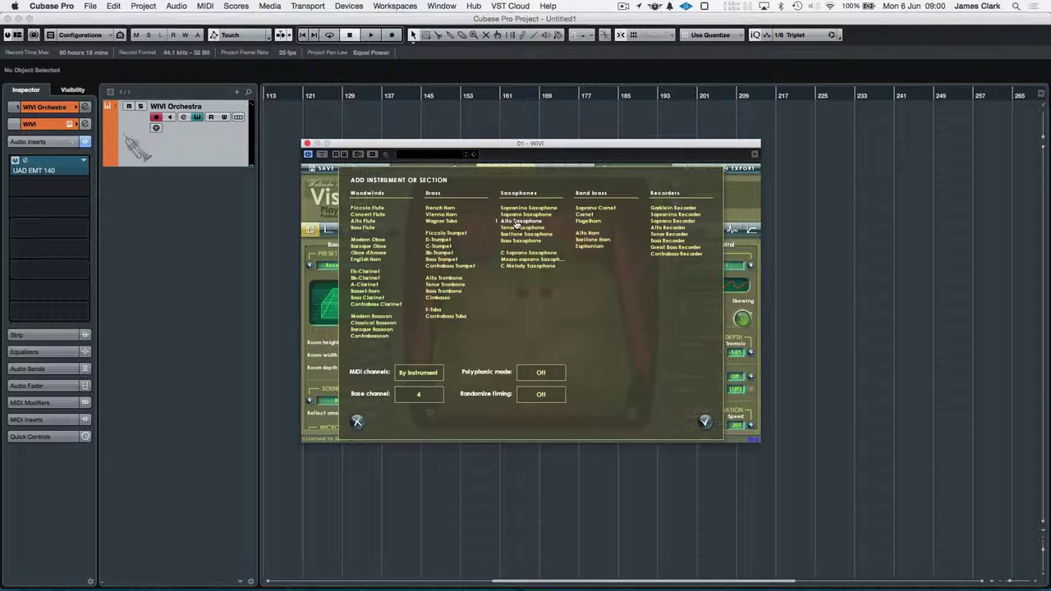
click(517, 222)
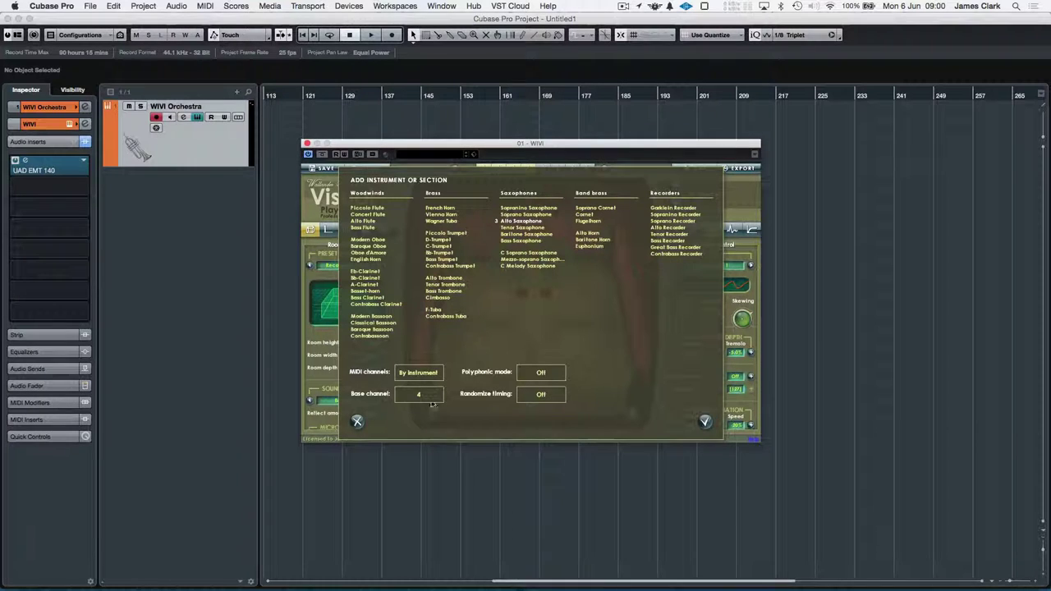
click(703, 421)
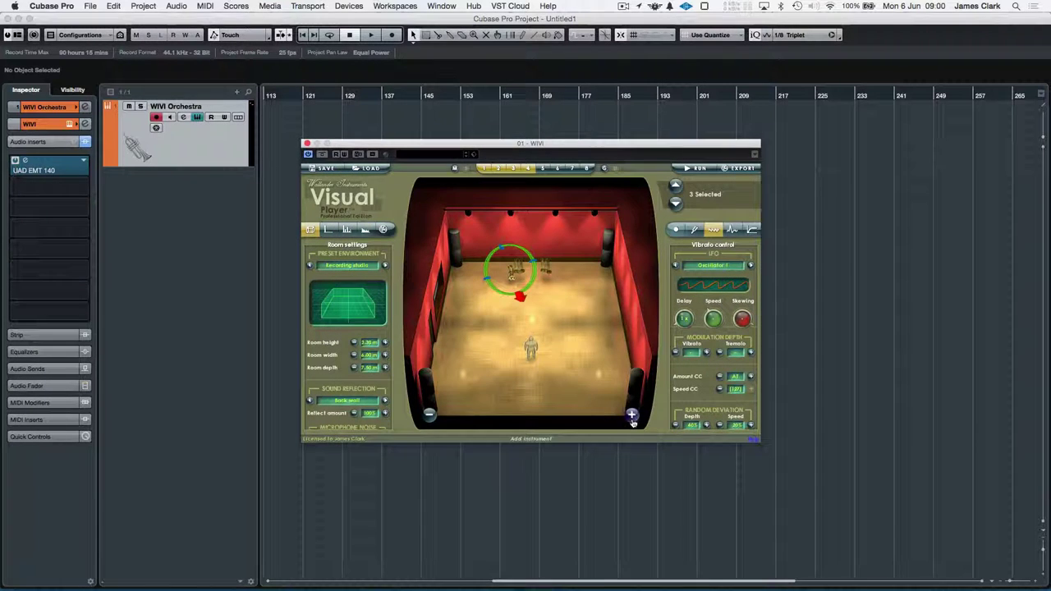
- Add a three-player Tenor Saxophone section on base channel 1
click(574, 297)
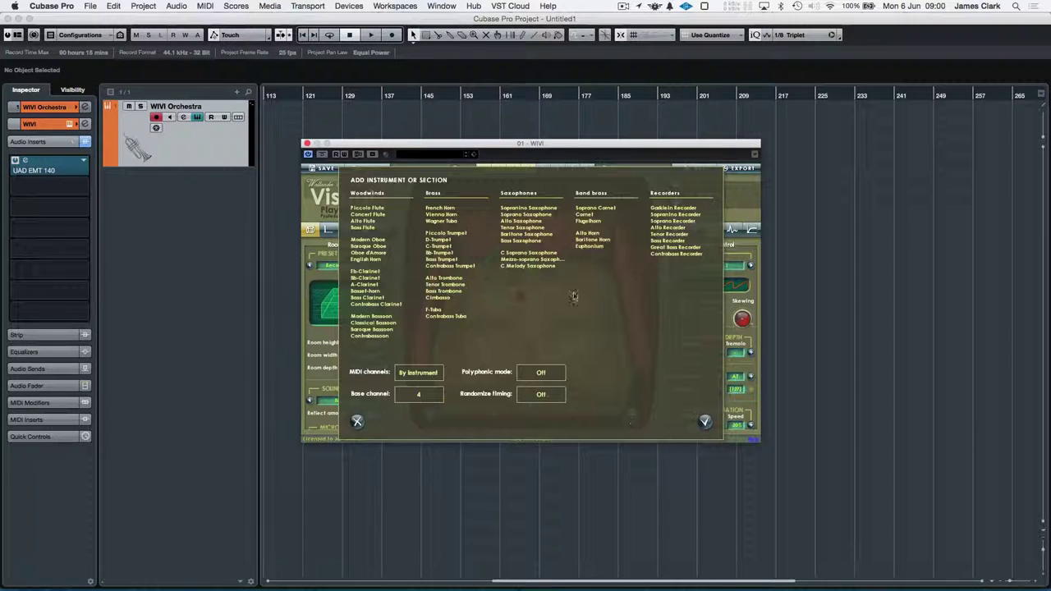
click(511, 229)
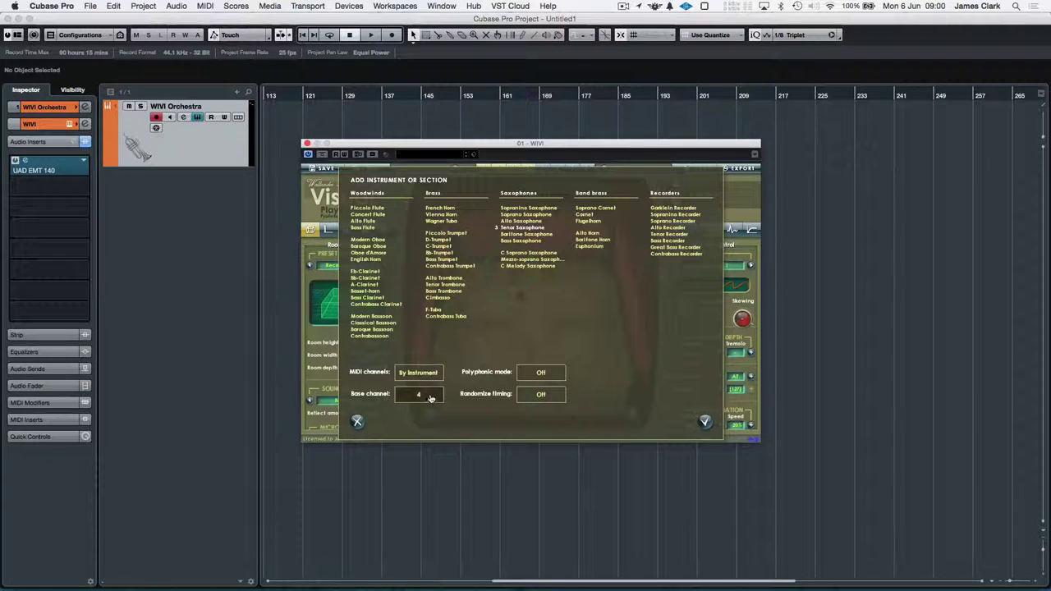
scroll(430, 398, up, 8)
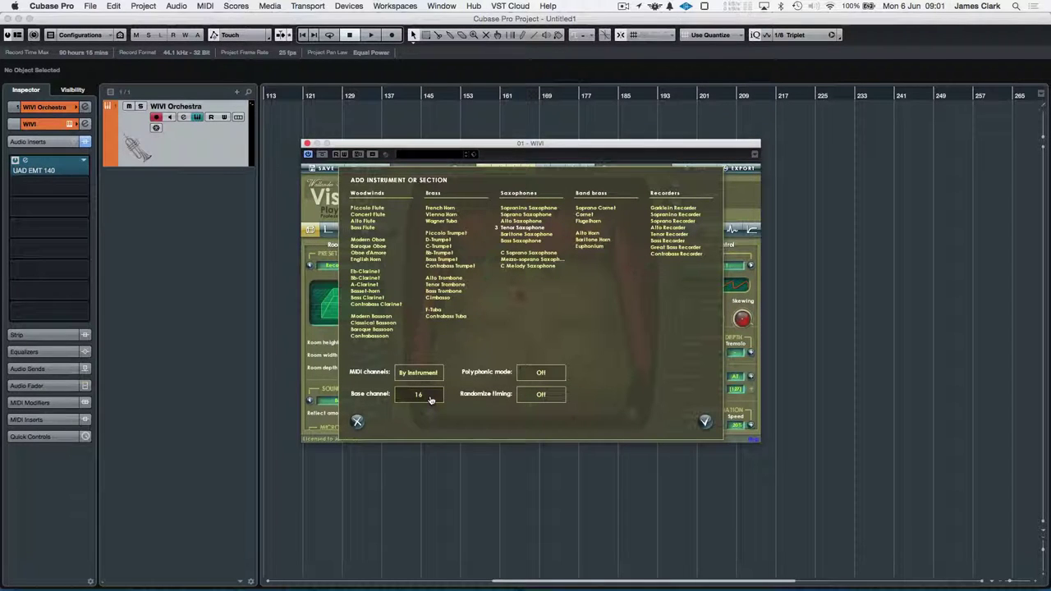
scroll(430, 400, up, 1)
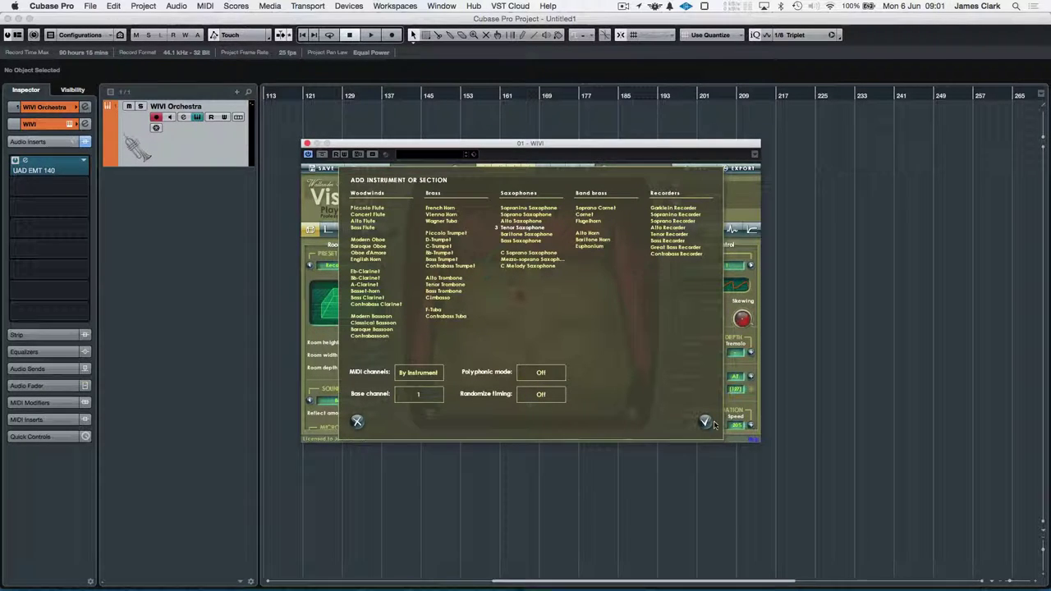
click(705, 422)
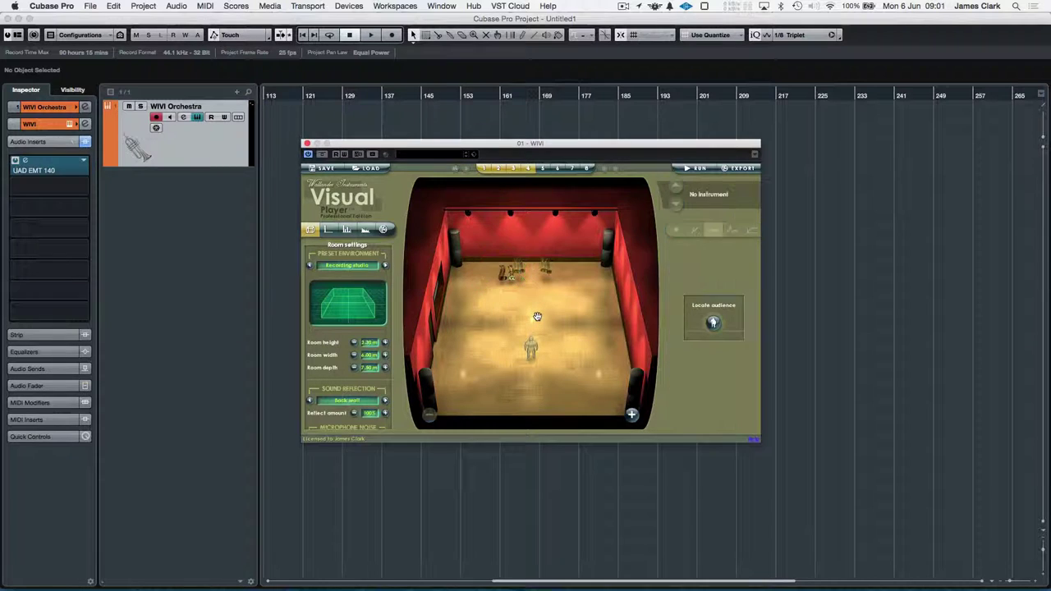
- Select all twelve instruments and switch the vibrato Amount CC to Off
drag(537, 316, 575, 313)
drag(487, 248, 558, 294)
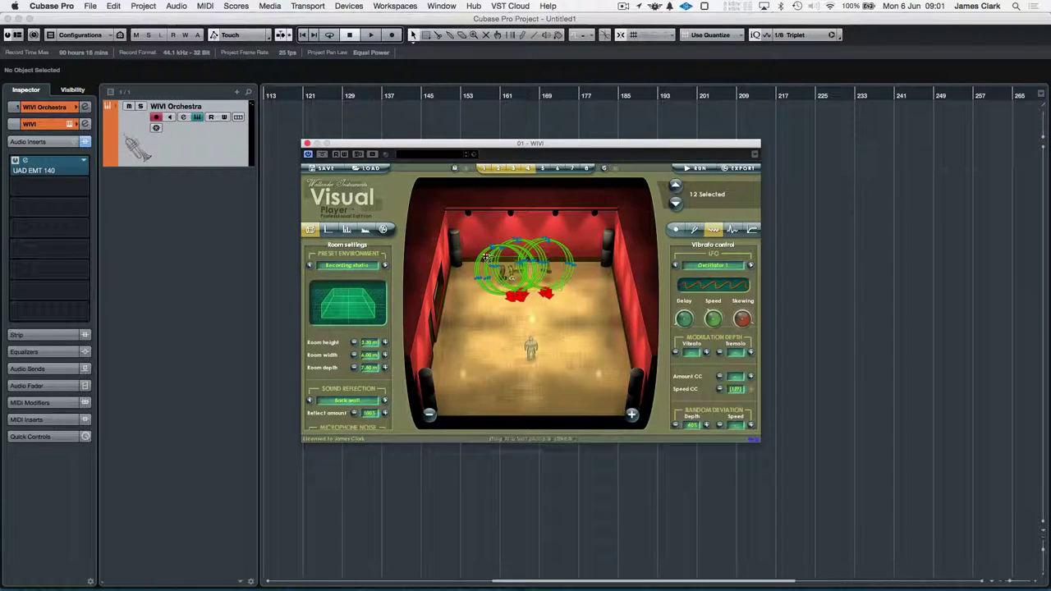
scroll(706, 387, down, 1)
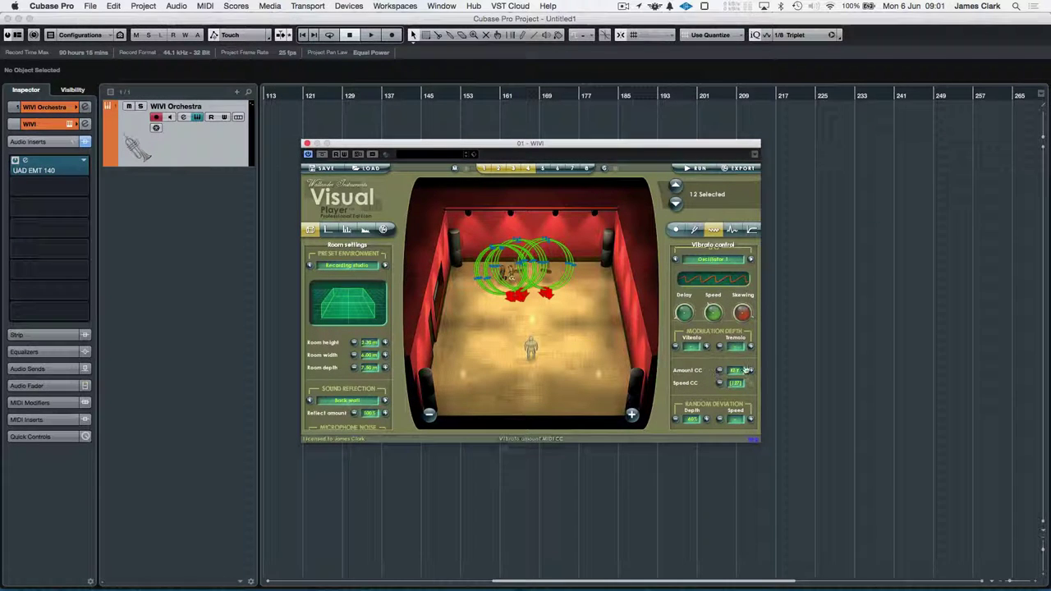
drag(747, 371, 717, 374)
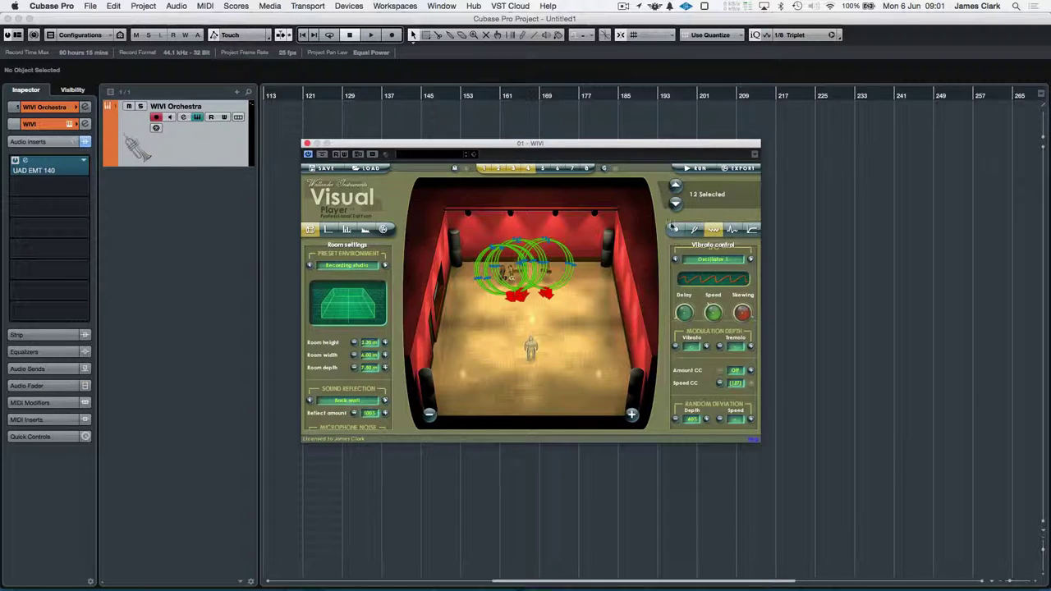
- Set General Pitch Bend Depth to -12 down and +12 up for all twelve
click(673, 228)
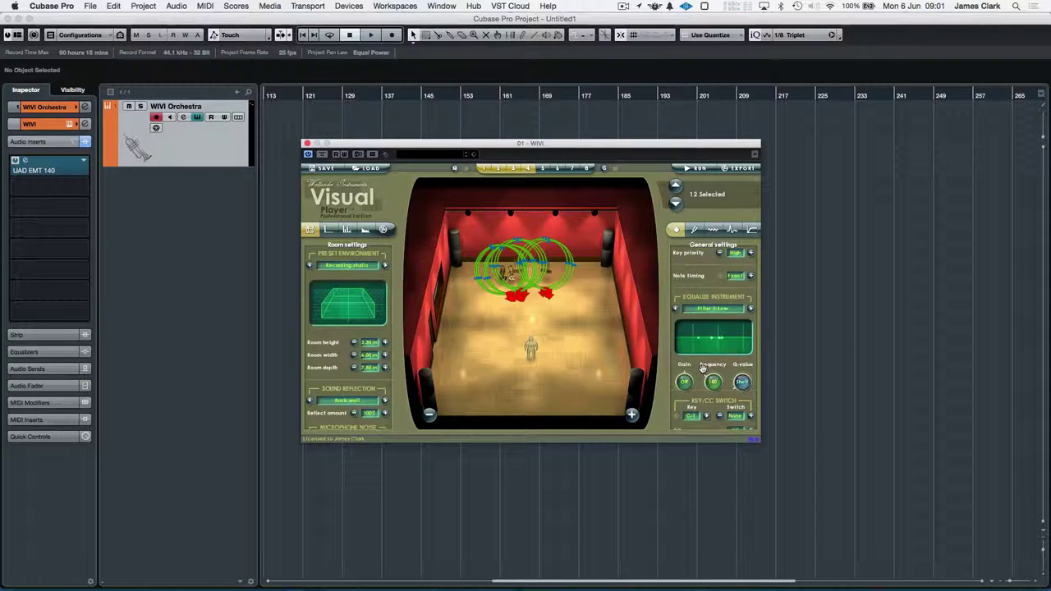
scroll(702, 369, down, 5)
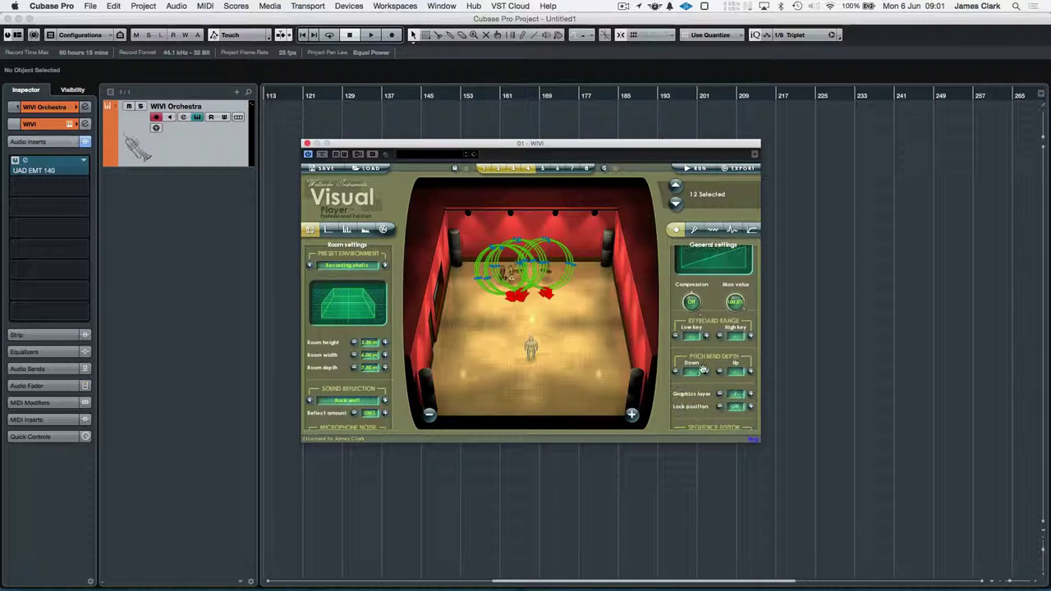
scroll(702, 369, down, 1)
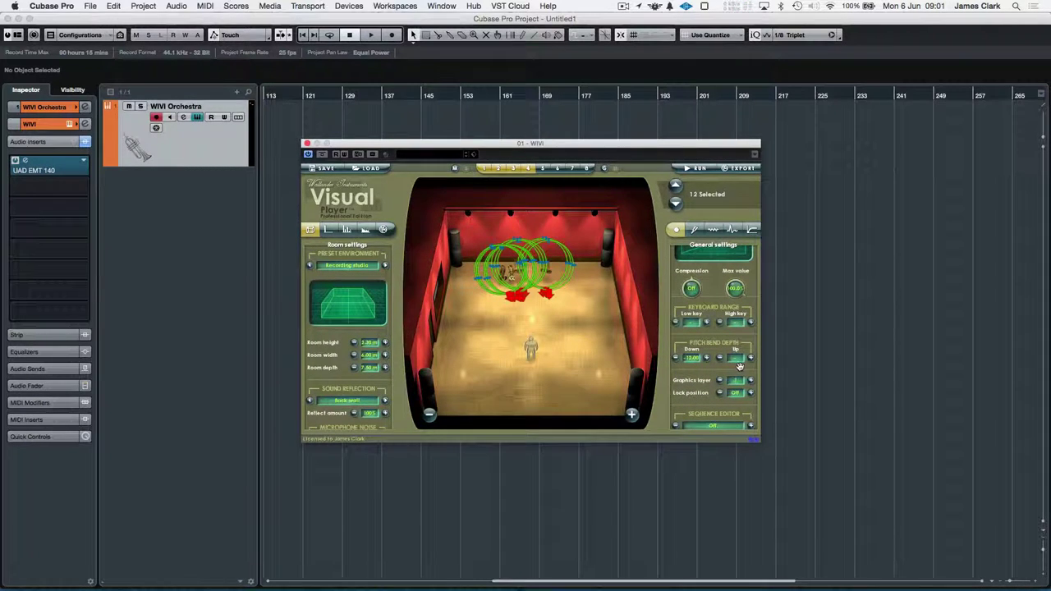
scroll(739, 364, down, 1)
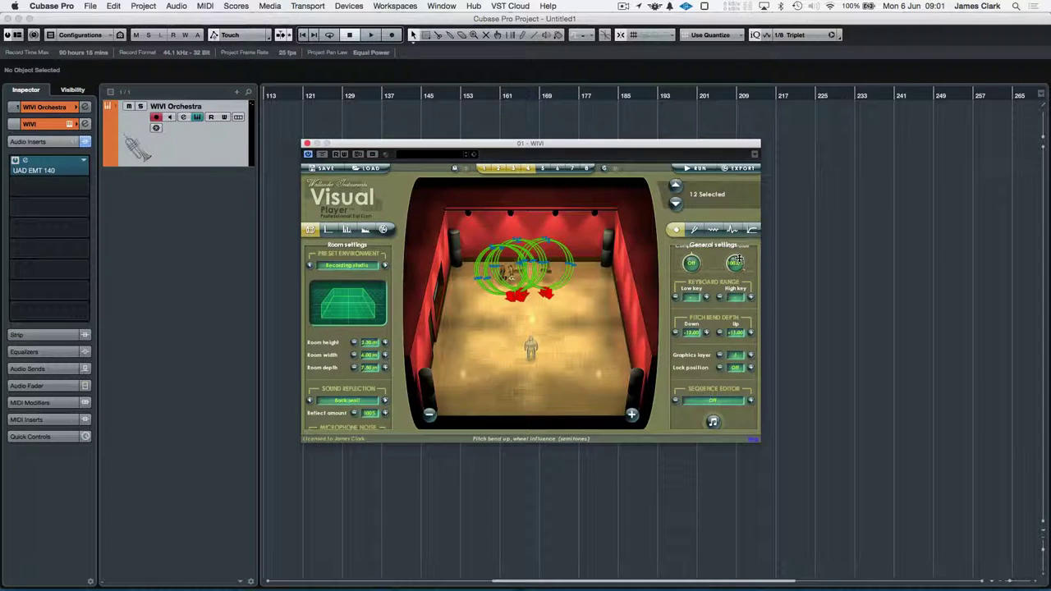
click(597, 343)
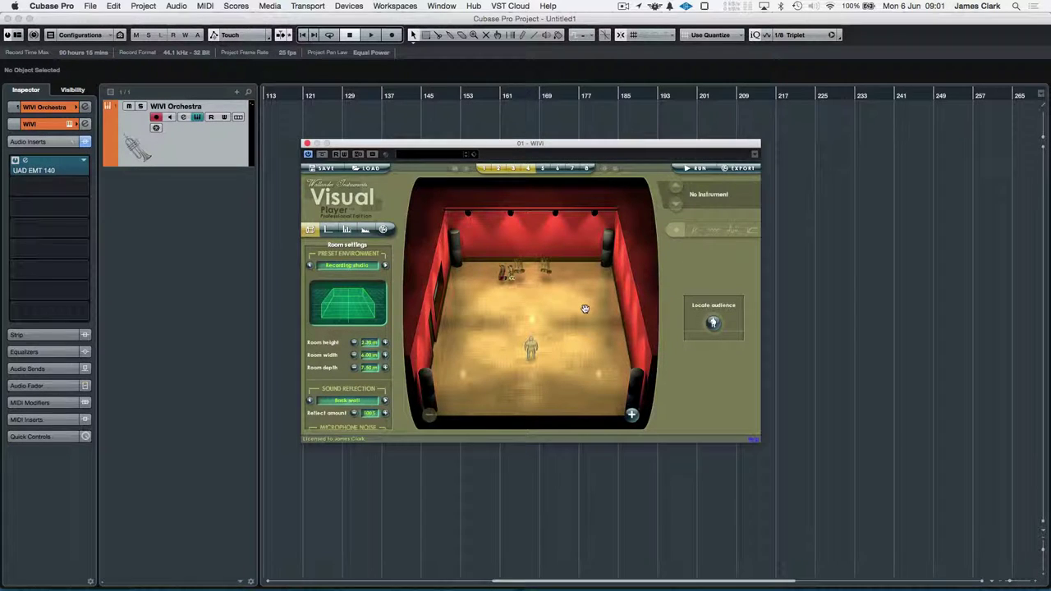
drag(584, 310, 496, 257)
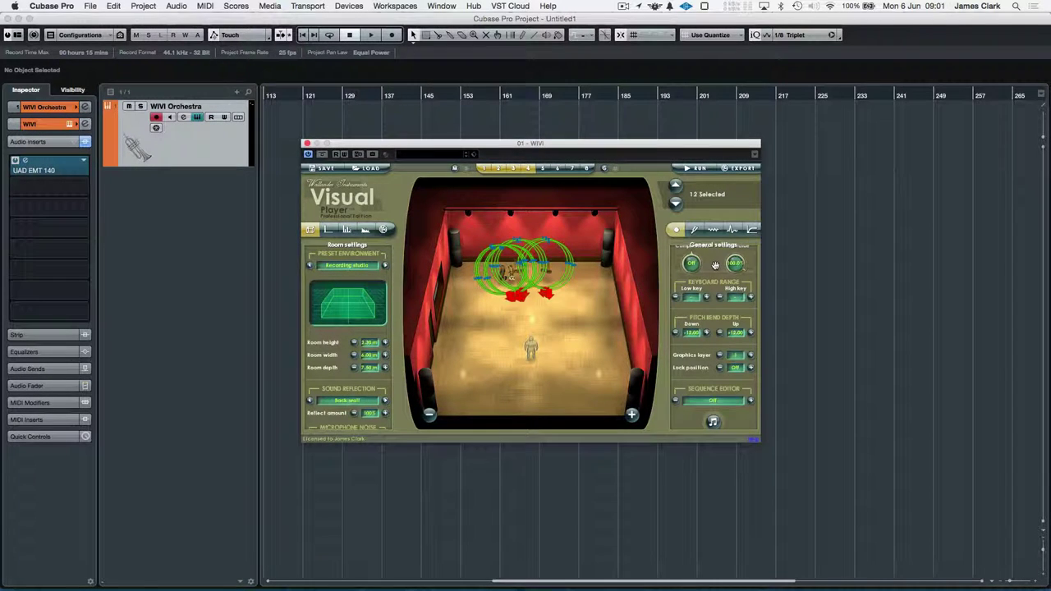
scroll(726, 312, down, 10)
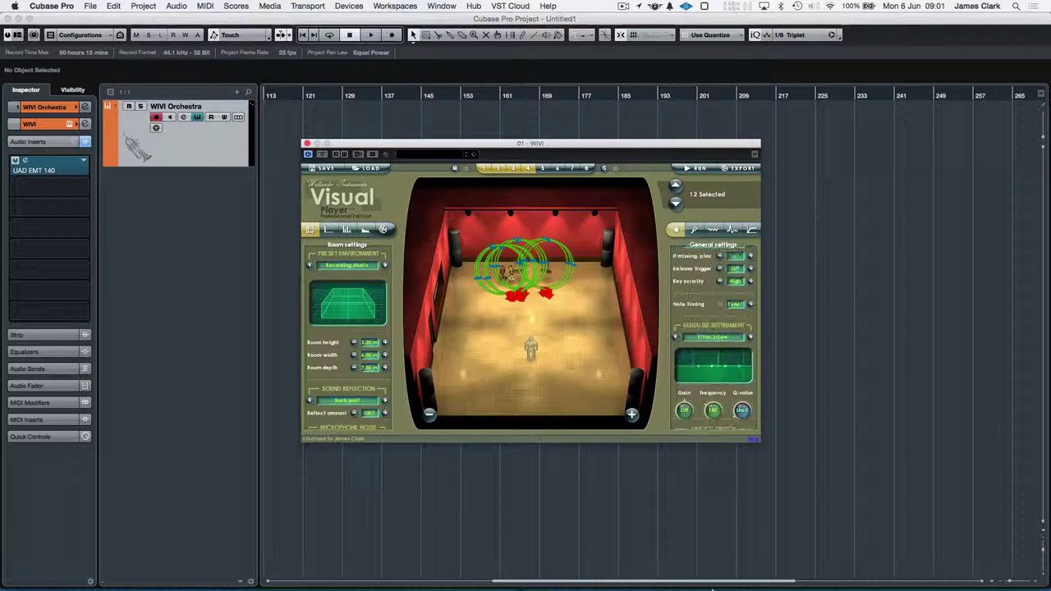
scroll(712, 345, up, 5)
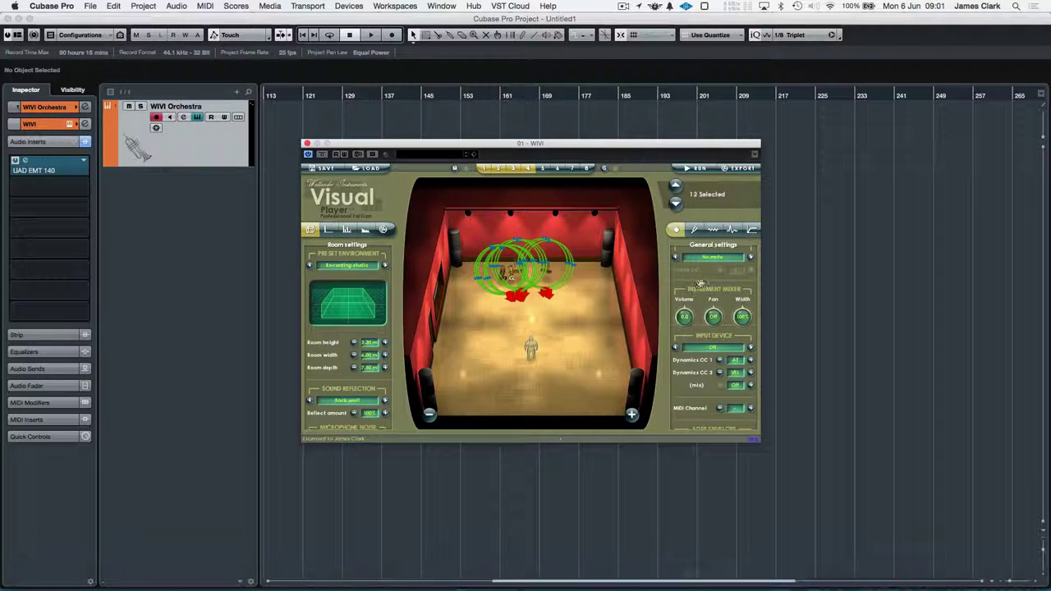
click(591, 376)
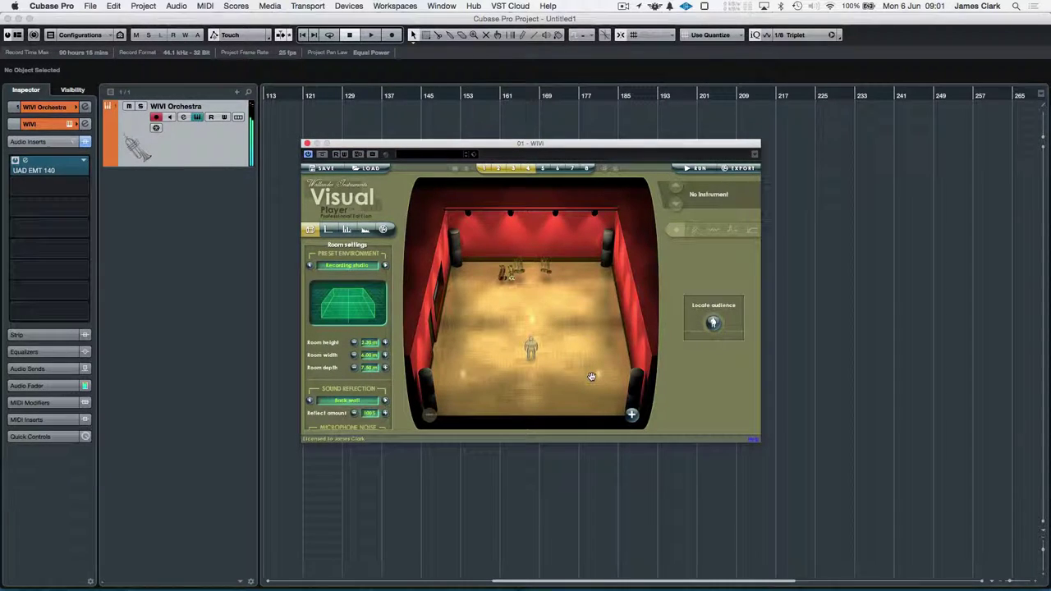
- Move the saxophones from the back left forward toward the stage centre
drag(482, 296, 512, 277)
drag(521, 277, 514, 310)
click(608, 341)
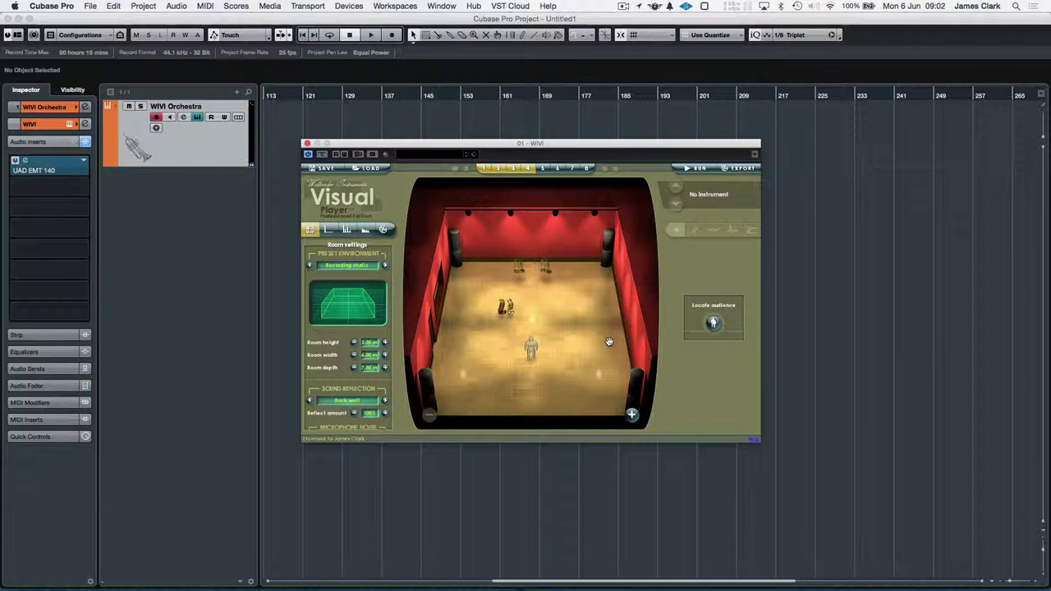